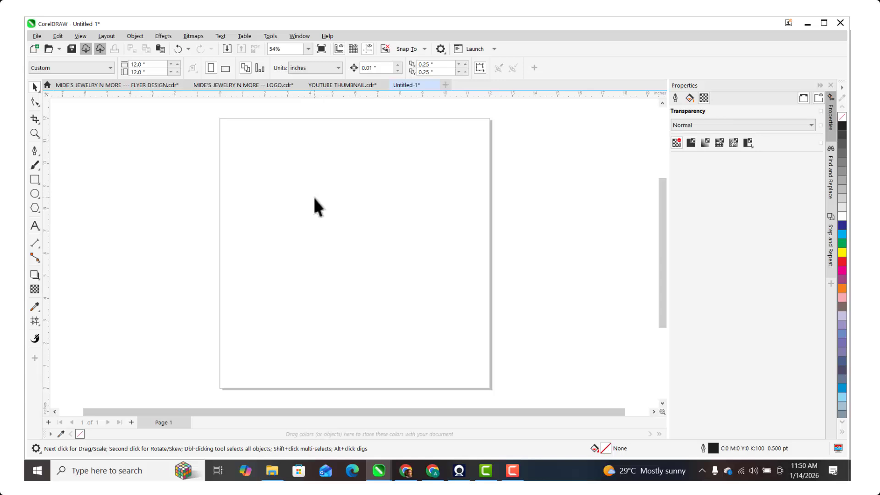
Step: Add a capital letter M as text, scale it to about 4.15 in wide, and move it near the page centre
click(35, 227)
click(319, 228)
text(m)
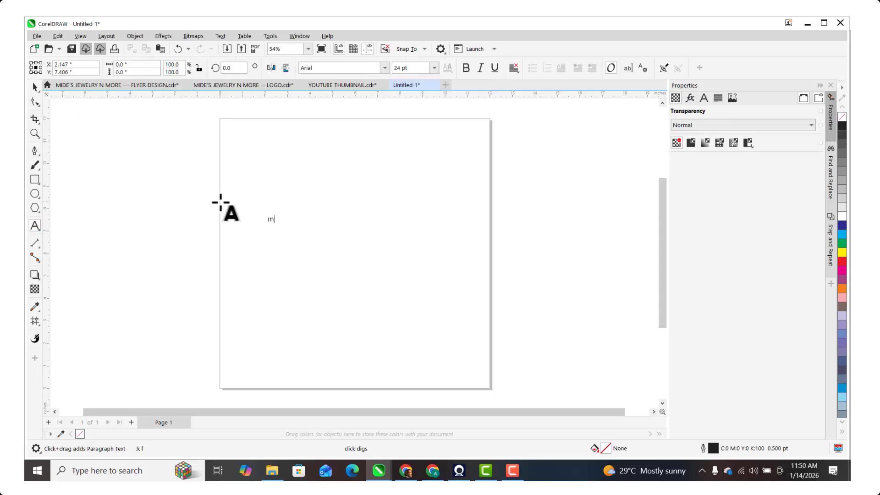
key(Escape)
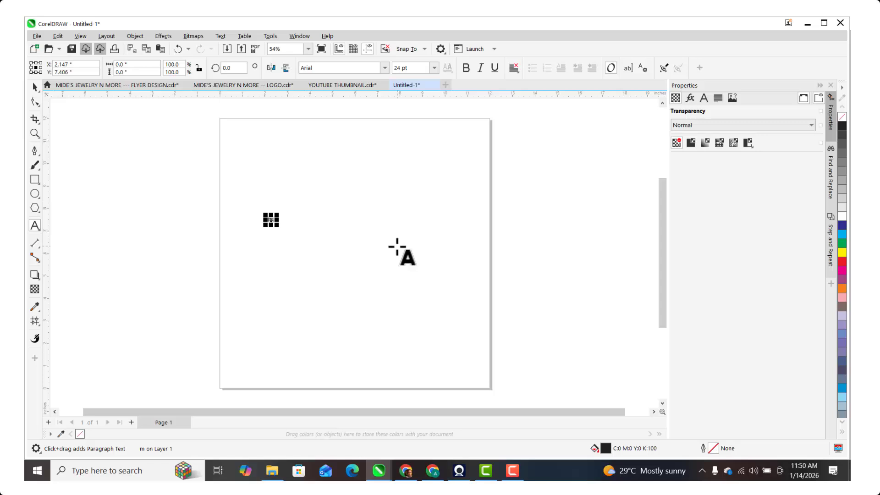
text(M)
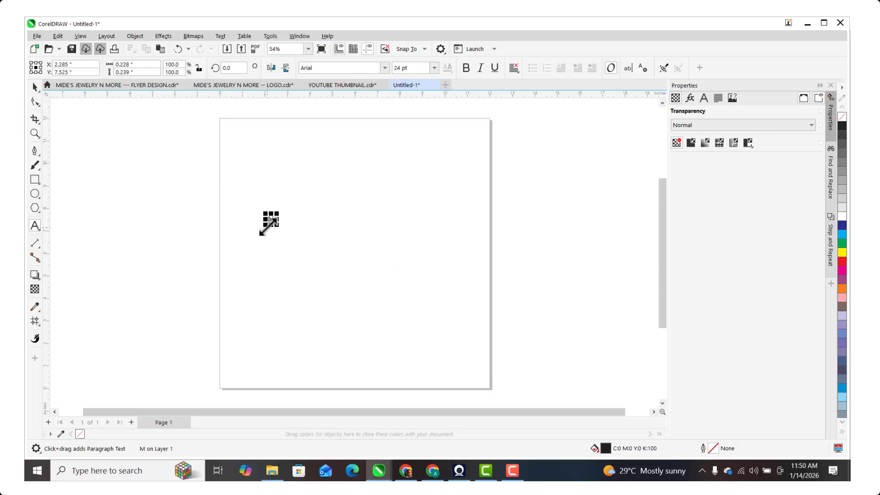
drag(271, 223, 394, 316)
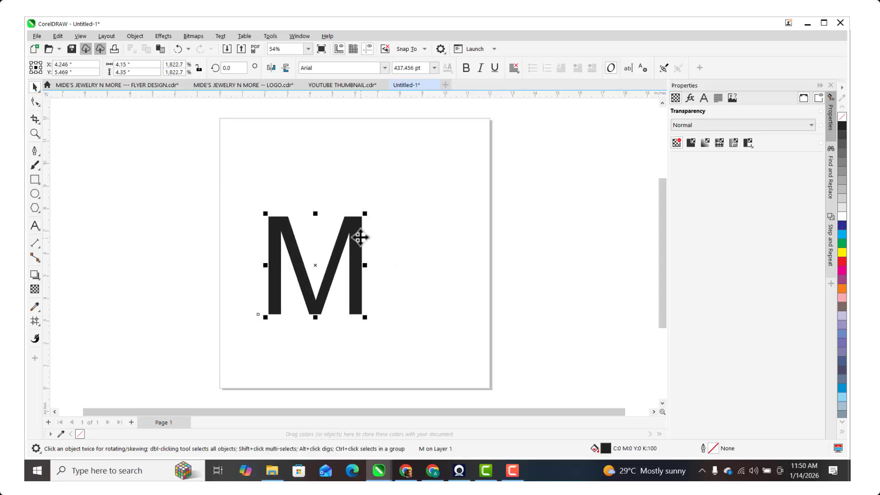
drag(360, 237, 389, 204)
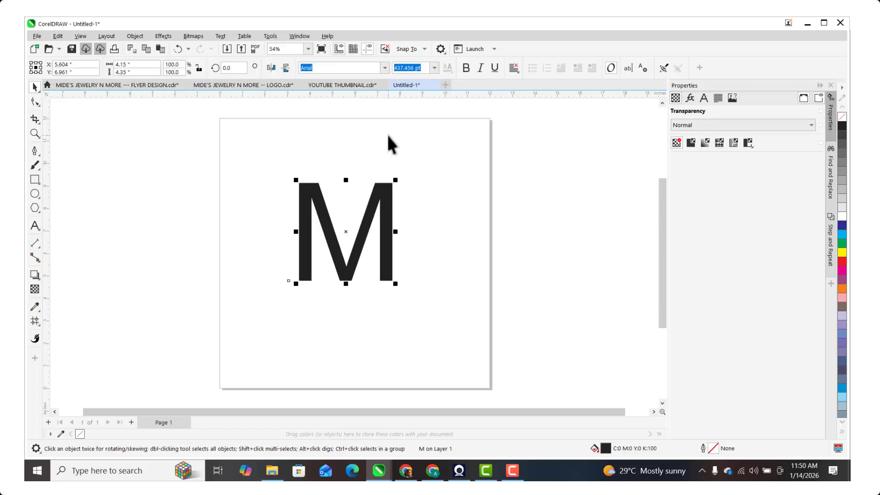
Step: Set the letter M in the Montserrat Thin font and enlarge it slightly to about 4.37 in wide
click(384, 68)
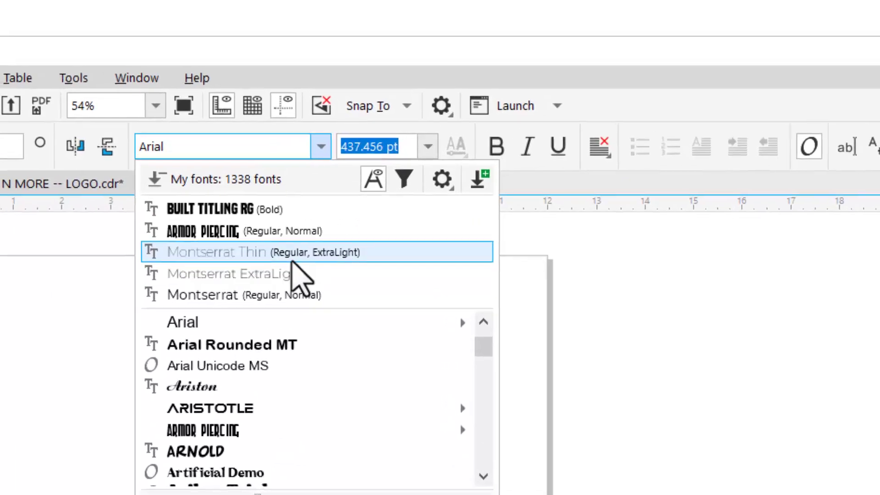
click(296, 265)
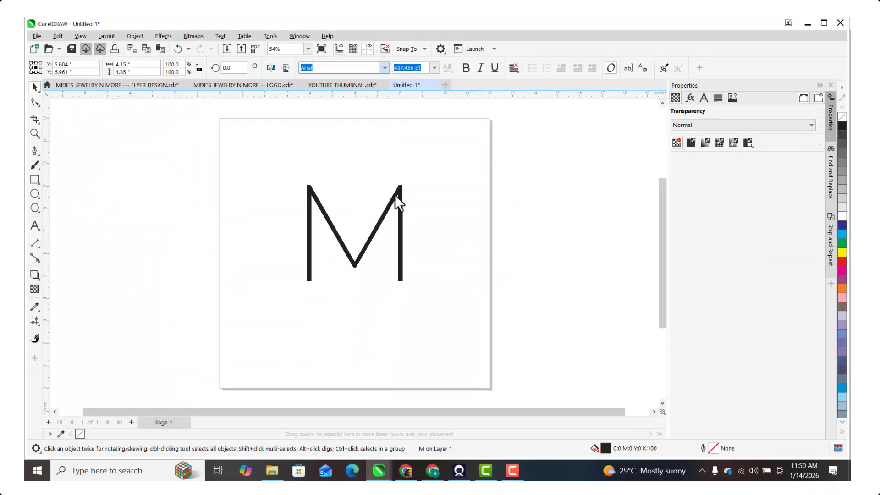
click(396, 193)
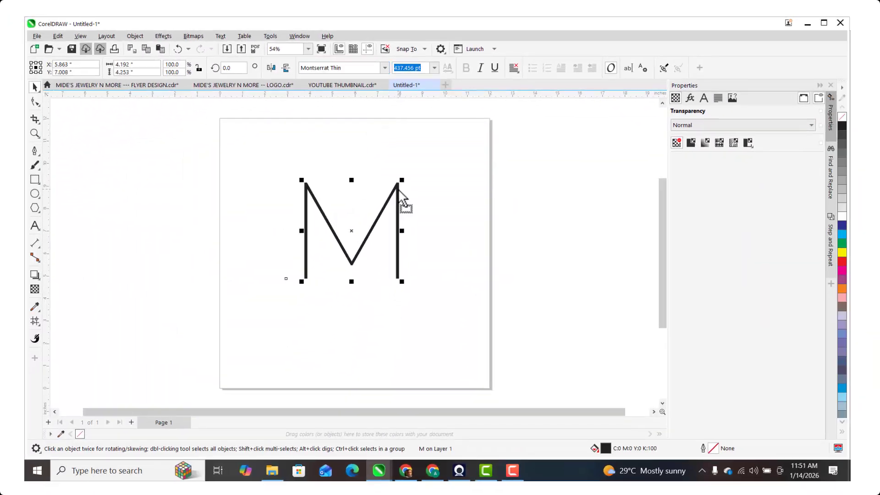
drag(400, 182, 404, 177)
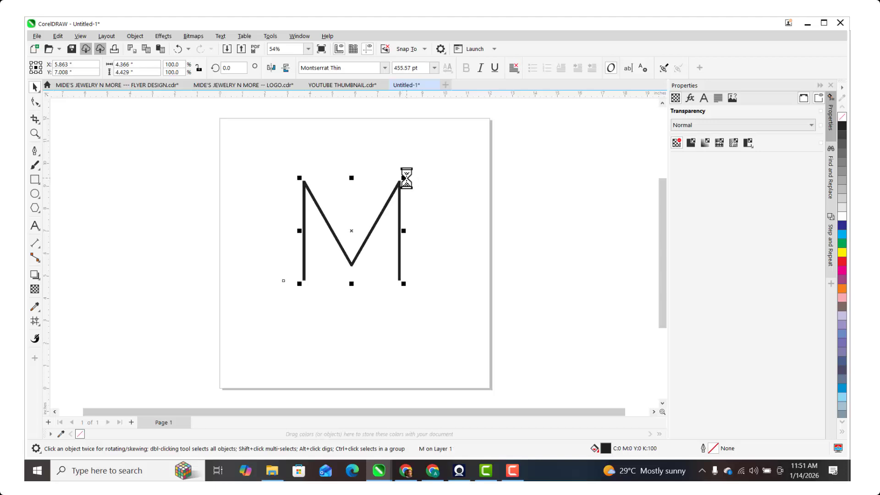
Step: Import the COLOR image from TUTORIAL FOLDER > MIDE LOGO DESIGN and place it to the left of the page
key(ctrl+i)
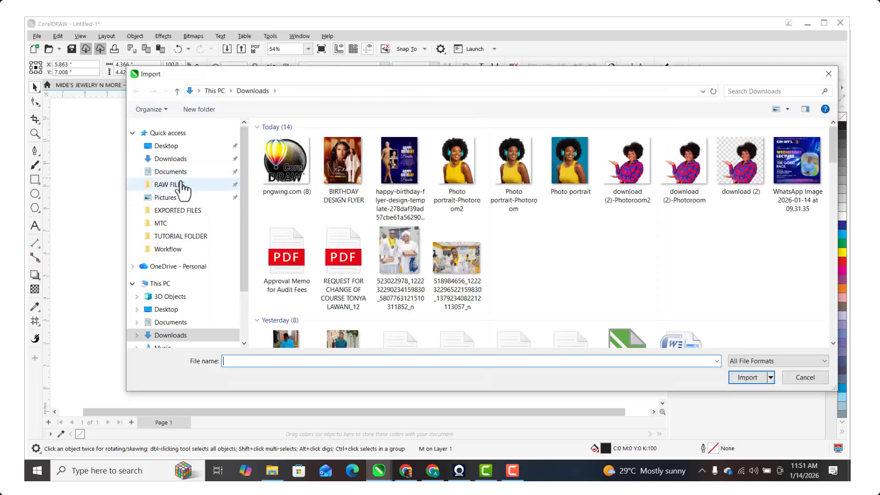
click(178, 210)
click(181, 236)
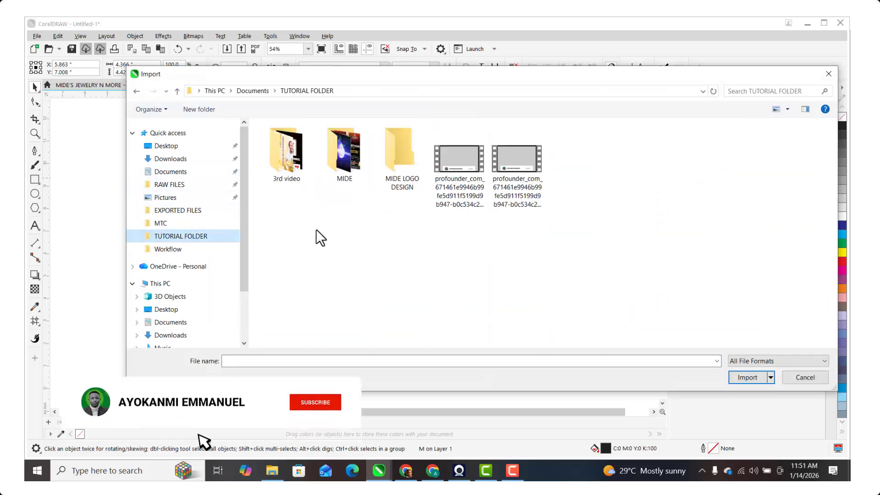
double_click(393, 178)
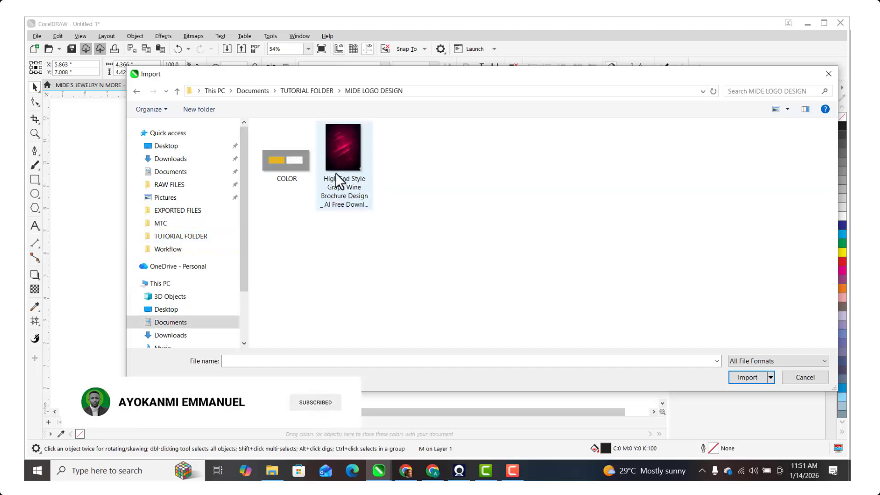
double_click(290, 168)
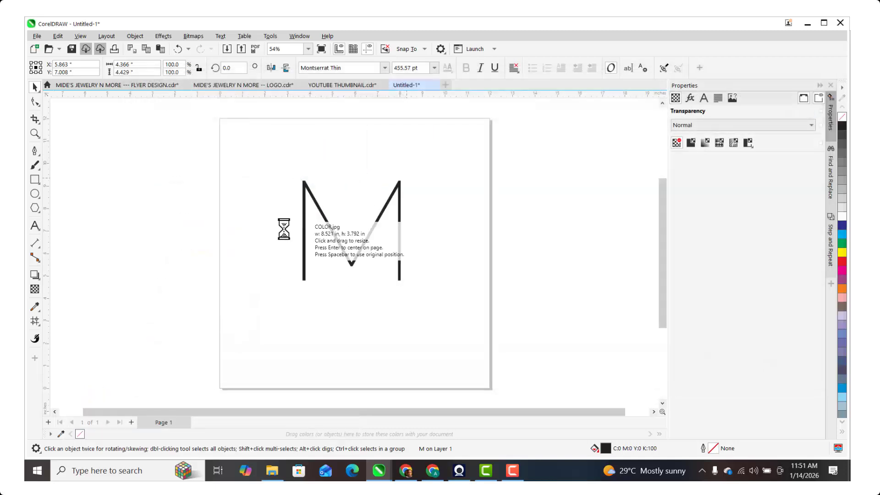
click(281, 215)
scroll(326, 242, down, 2)
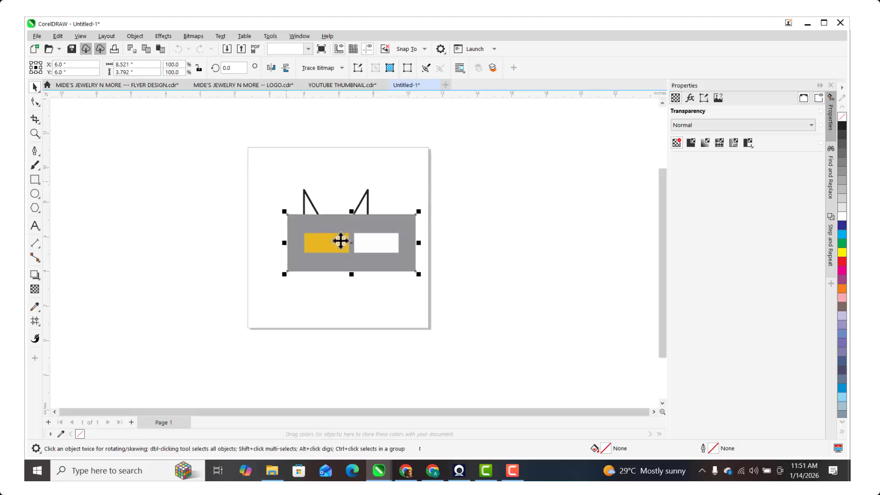
drag(341, 240, 156, 204)
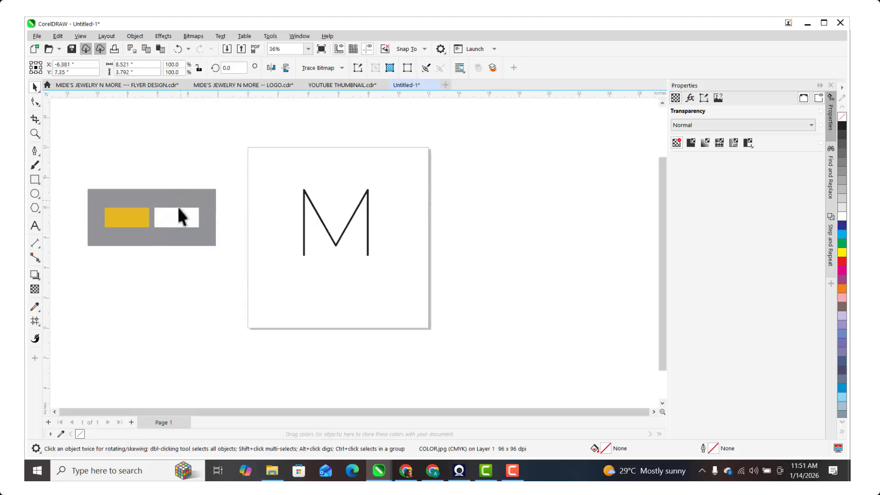
key(Escape)
scroll(142, 235, up, 1)
scroll(167, 227, down, 1)
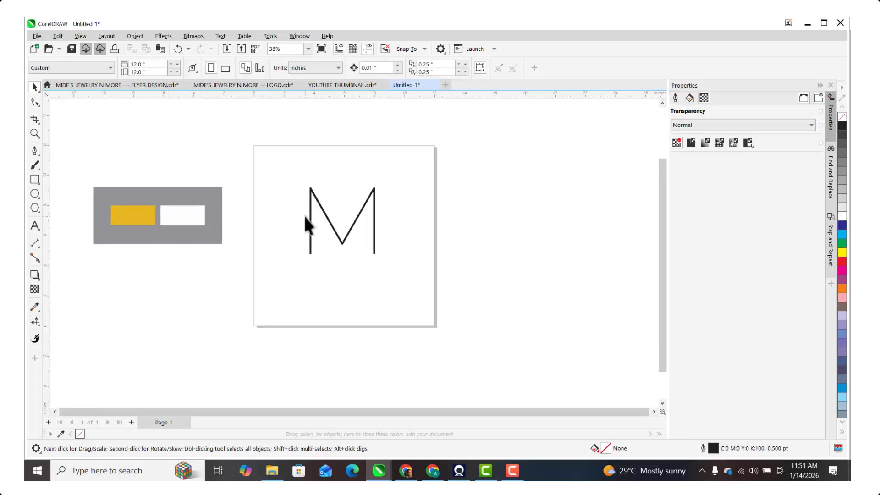
Step: Import the High End Style Grape Wine Brochure Design image and place it to the right of the page, enlarged to about 9.75 × 12.93 in
key(ctrl+i)
click(348, 165)
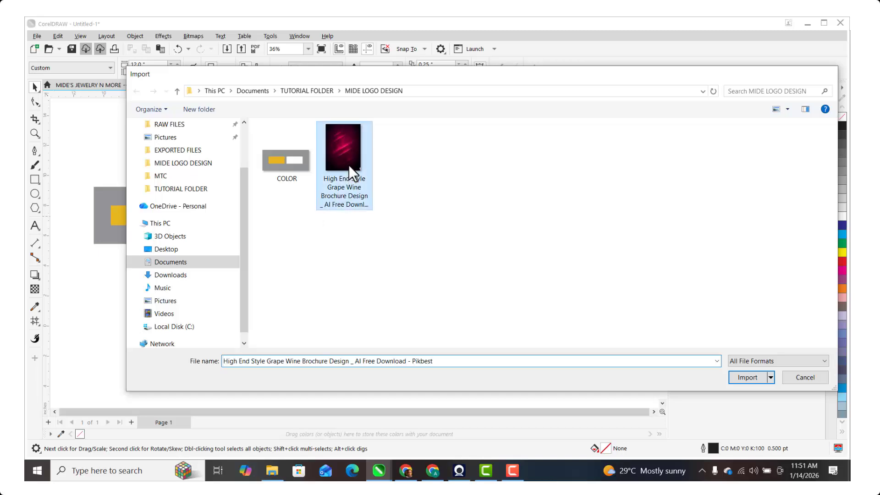
double_click(348, 165)
click(349, 165)
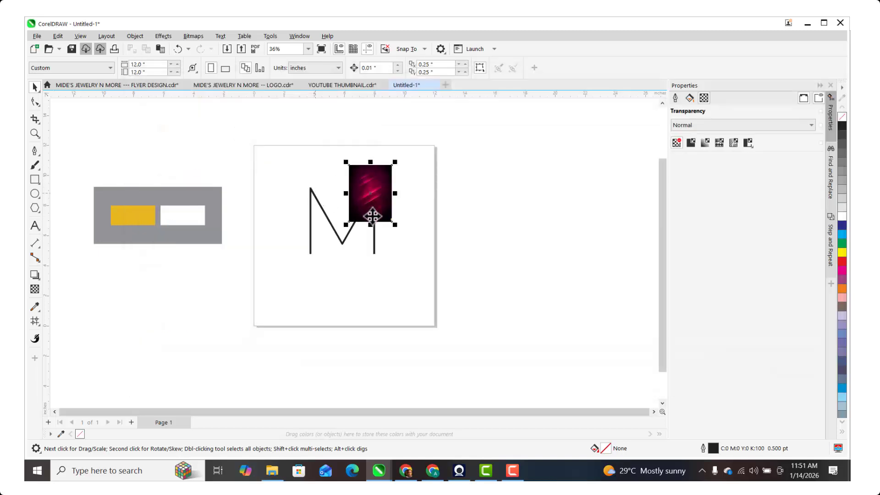
drag(395, 225, 496, 359)
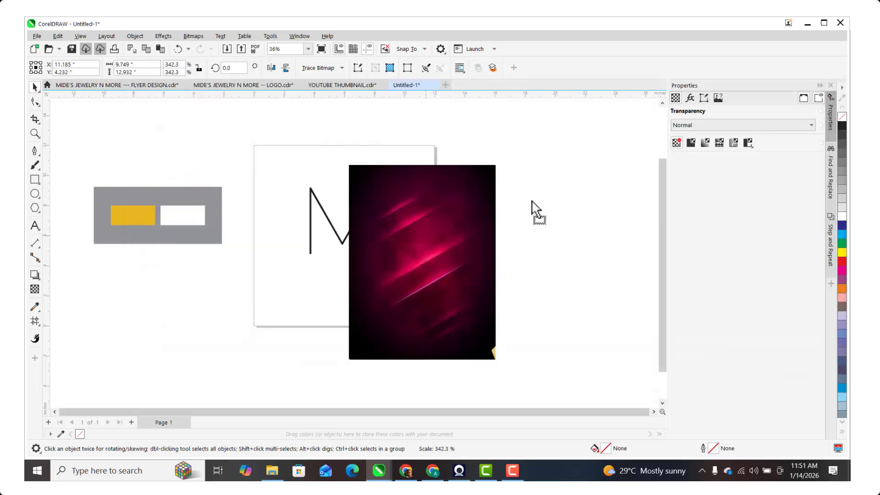
drag(531, 201, 535, 206)
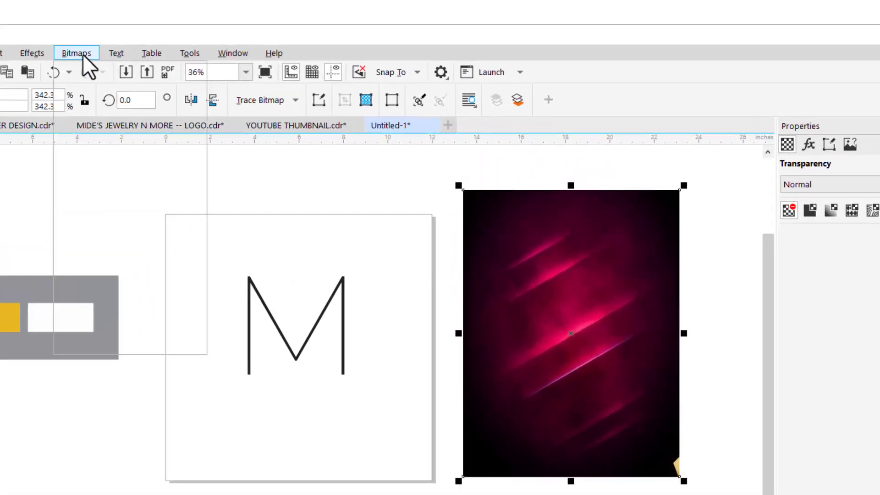
Step: Apply a Gaussian Blur with radius 9.5 to the wine-coloured image and enlarge it to about 14.06 × 18.12 in
click(83, 54)
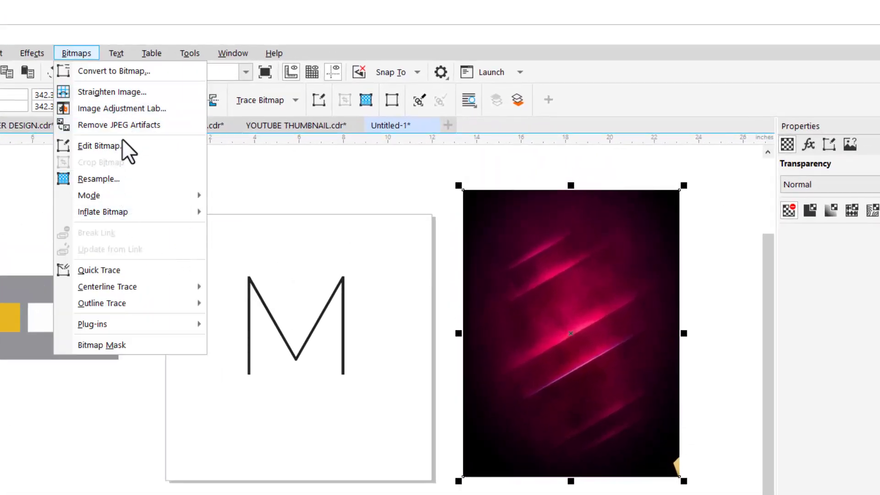
click(34, 57)
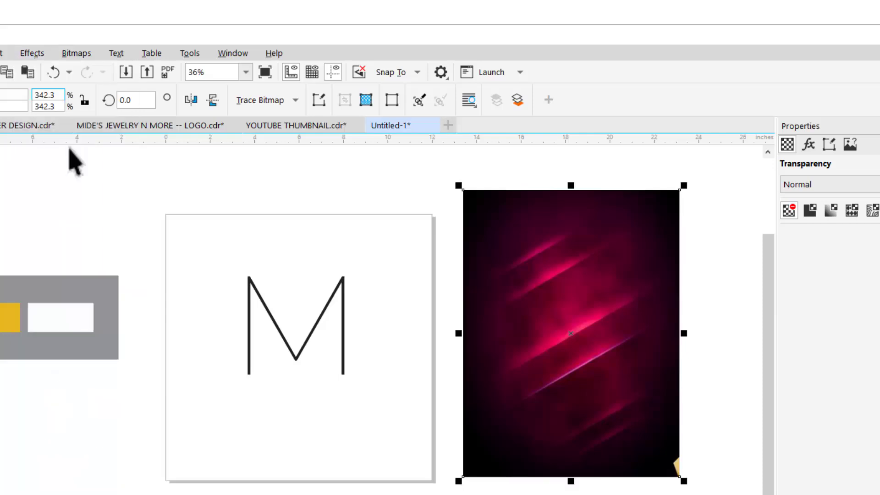
click(34, 54)
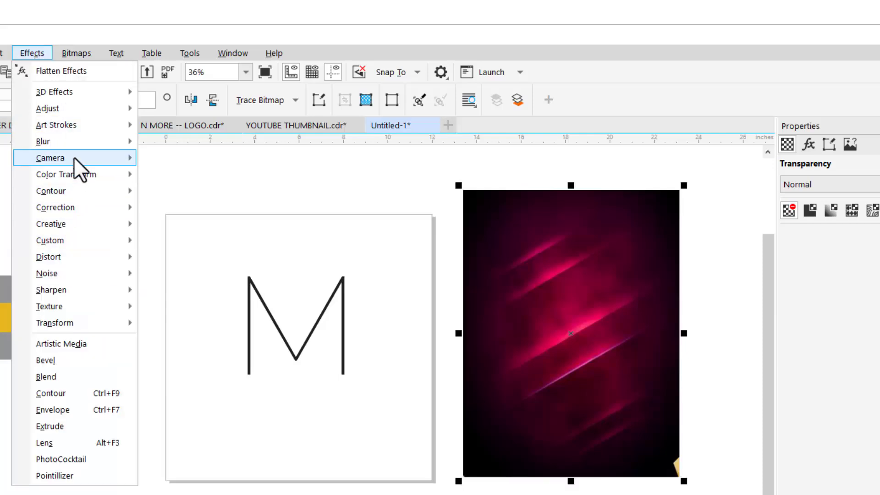
mouse_move(76, 141)
click(188, 198)
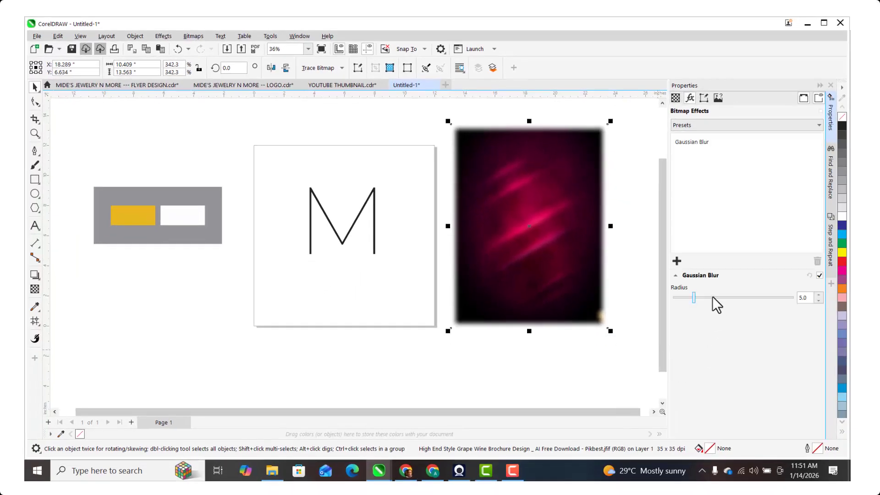
click(712, 297)
click(705, 297)
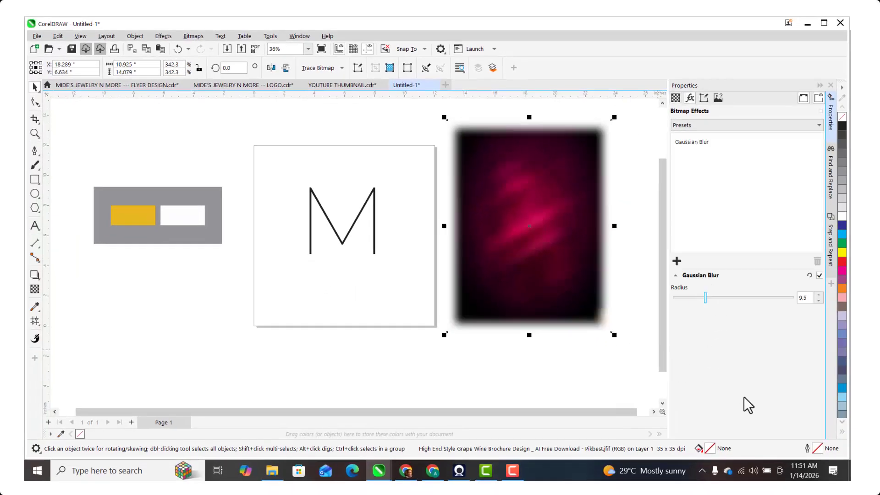
click(542, 261)
drag(445, 333, 593, 224)
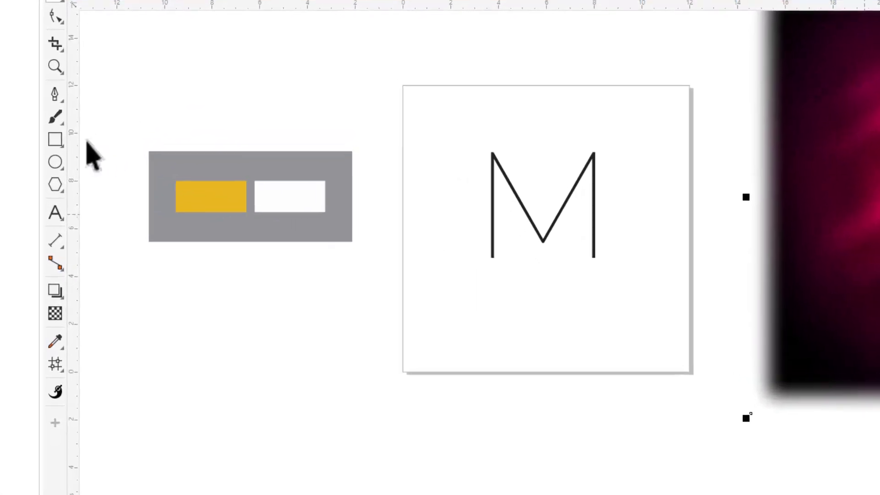
Step: Create a page-sized 12 × 12 in rectangle and PowerClip the blurred image inside it as the background
double_click(59, 134)
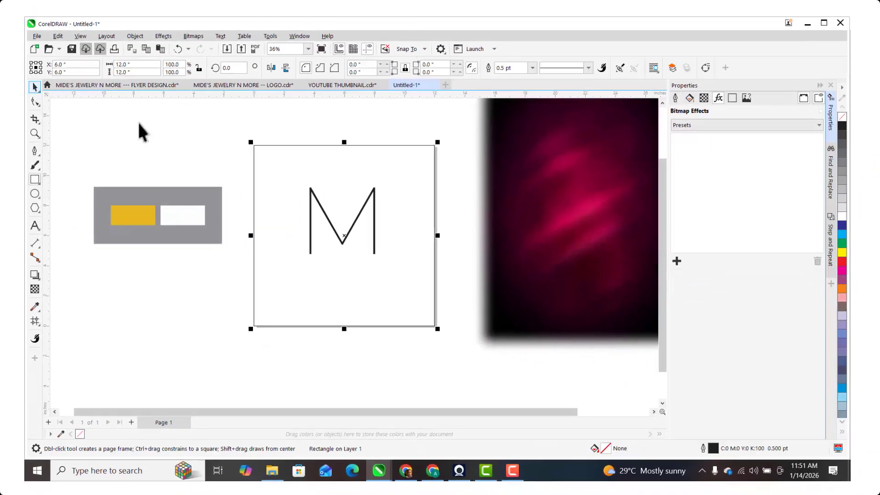
click(567, 228)
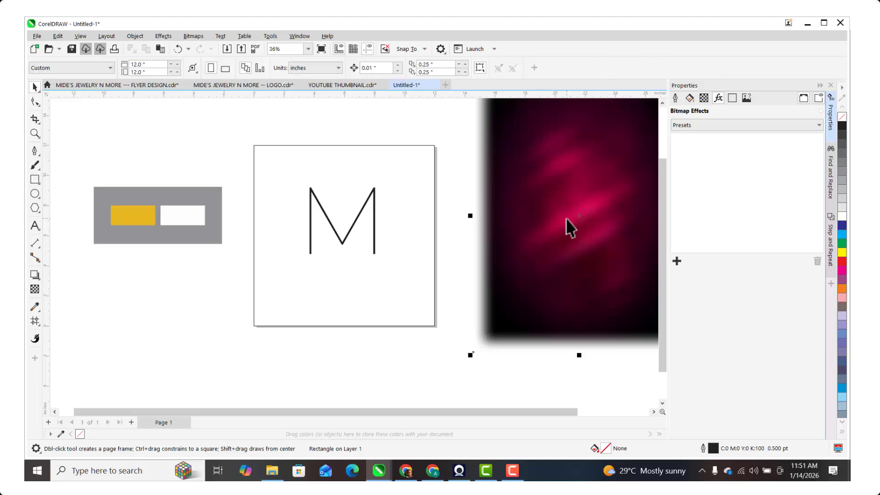
right_click(570, 300)
click(609, 309)
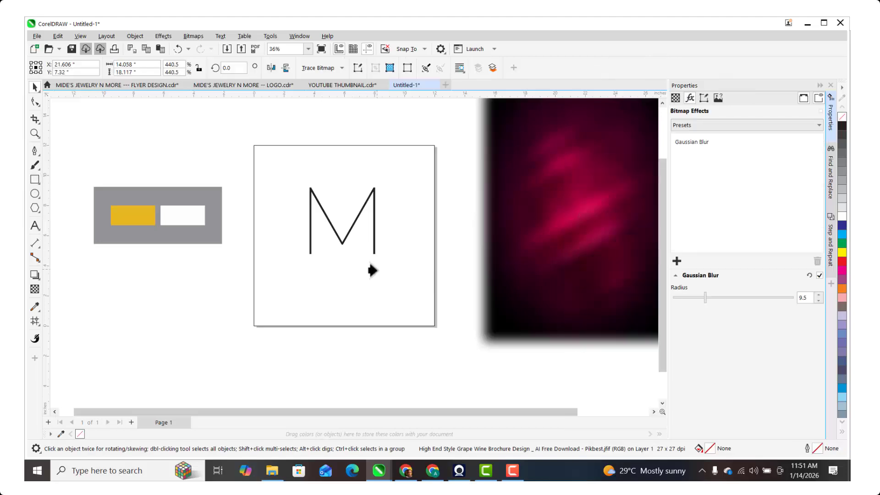
click(370, 270)
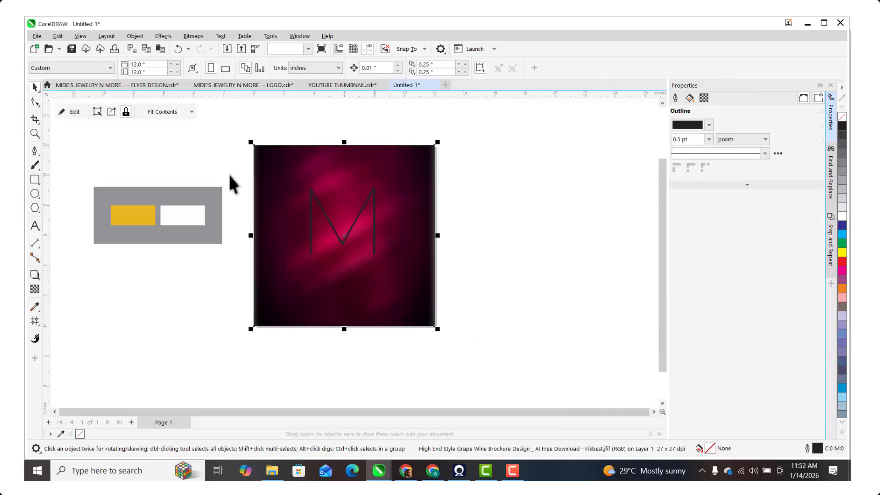
click(508, 152)
Step: Fill the letter M with white
click(420, 158)
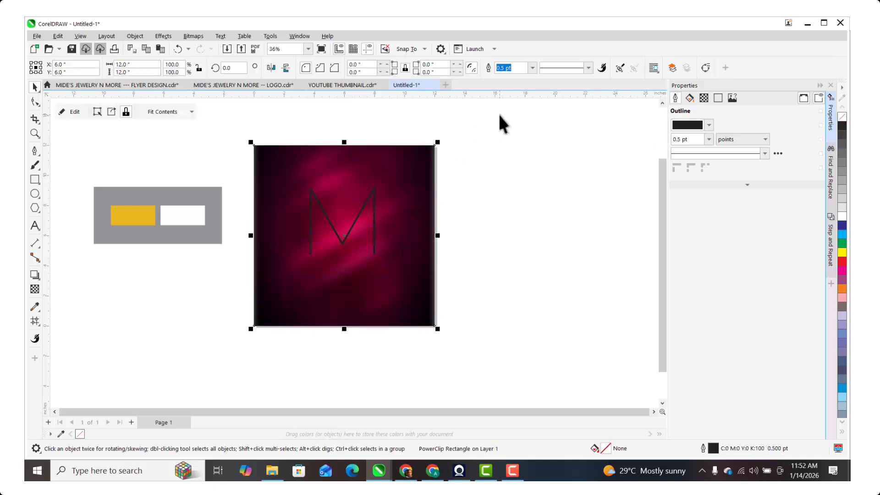
drag(520, 131, 272, 295)
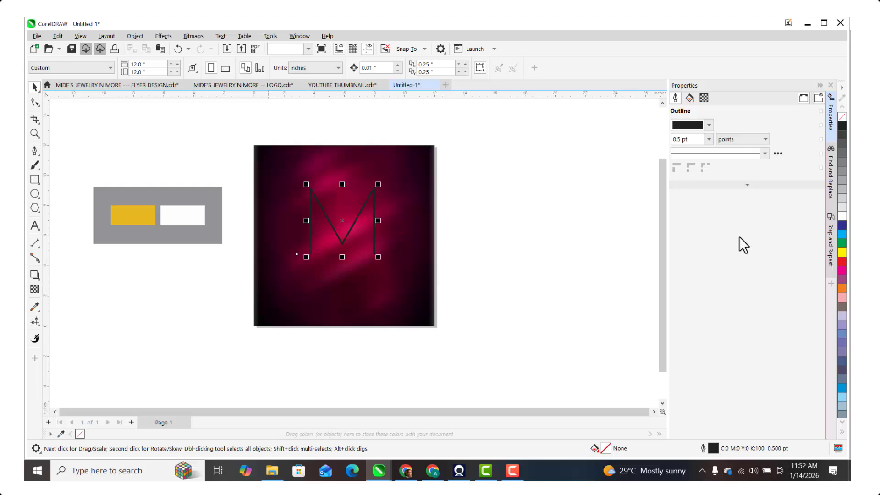
click(842, 217)
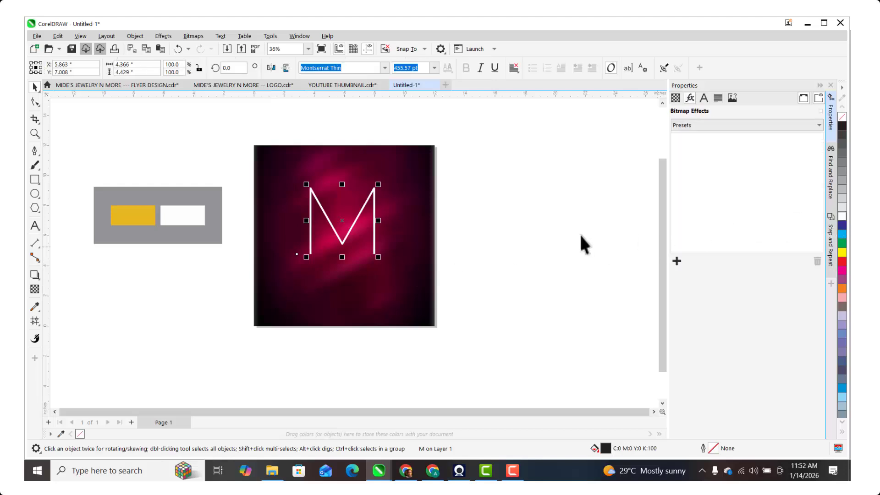
click(174, 205)
click(191, 145)
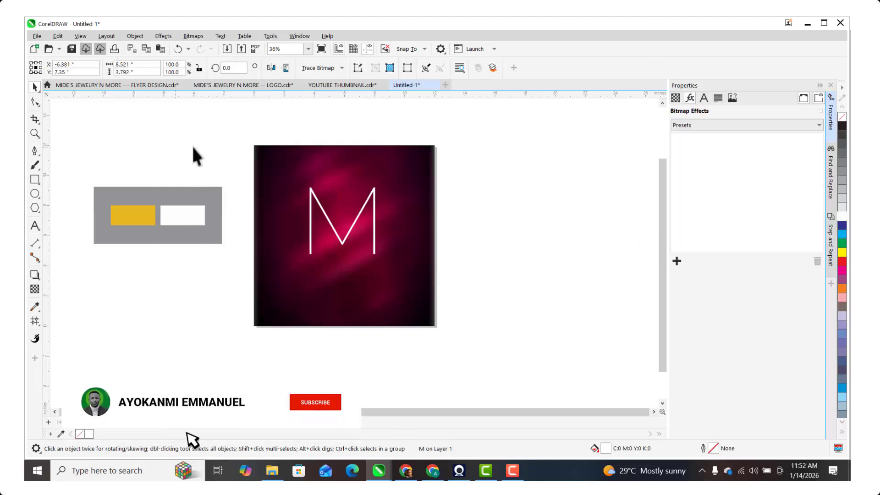
click(176, 223)
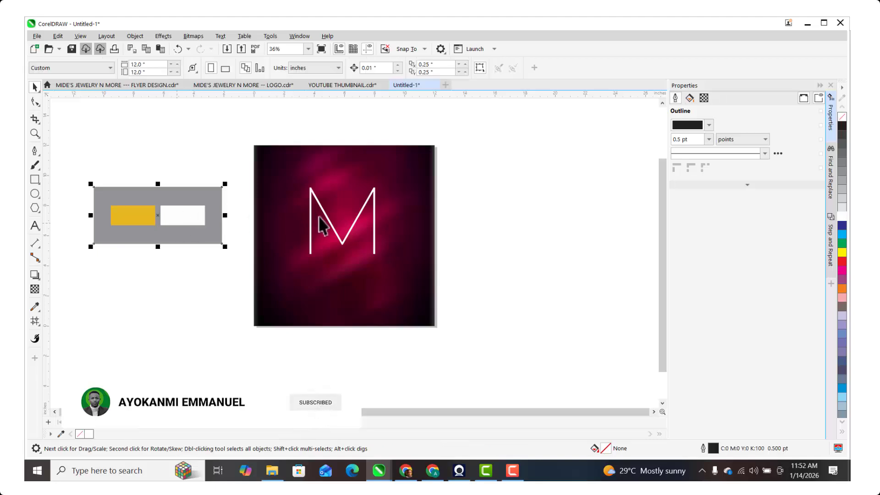
Step: Draw a circle about 6.35 in across and place it in the empty area to the right of the page
click(329, 231)
click(329, 229)
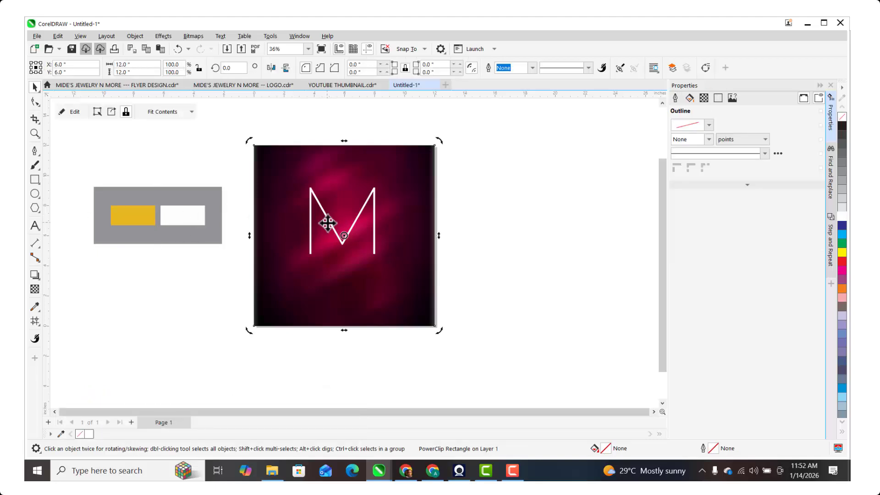
click(34, 194)
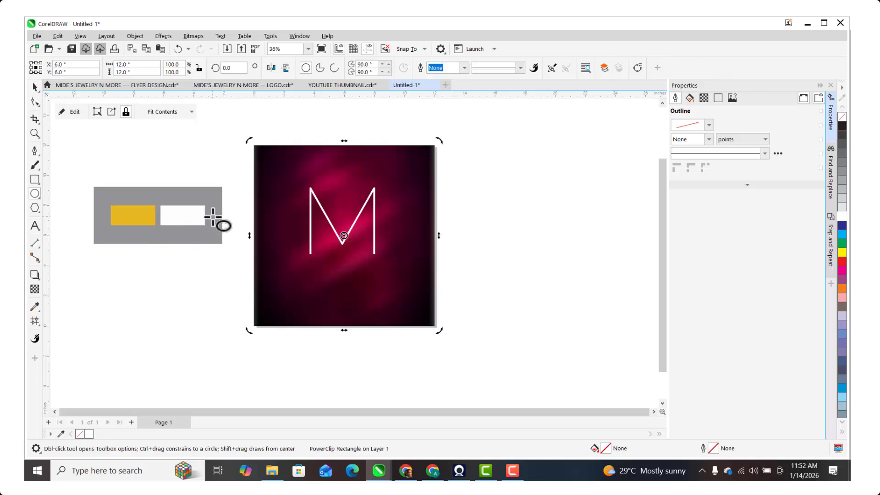
drag(118, 250, 214, 346)
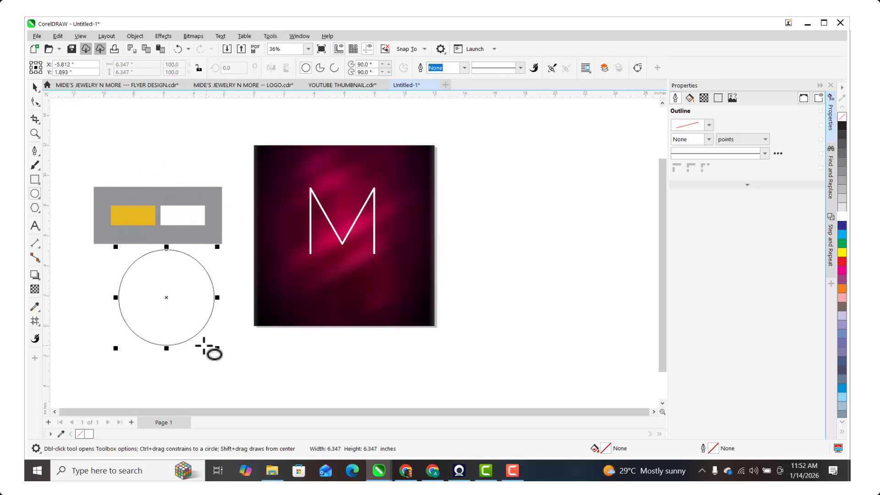
key(space)
drag(160, 268, 538, 257)
scroll(430, 271, up, 1)
scroll(398, 269, down, 1)
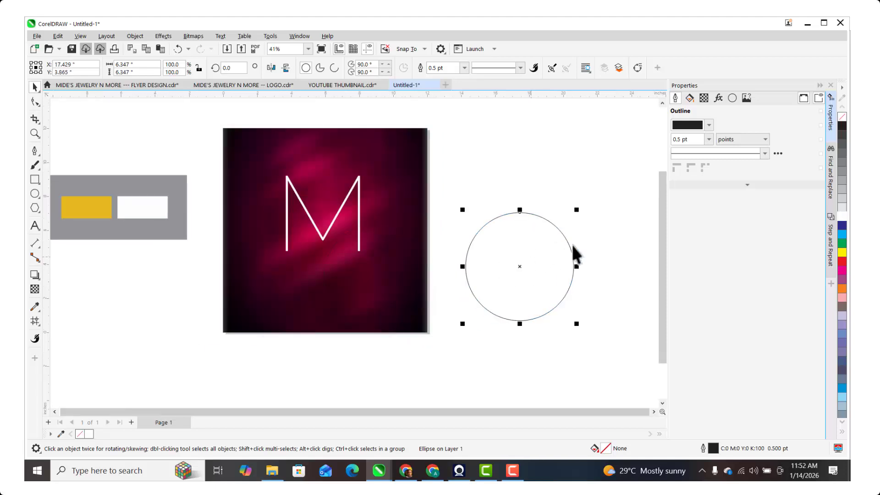
Step: Create a slightly smaller concentric copy of the circle inside it, leaving a thin ring between the two
scroll(571, 243, up, 3)
scroll(586, 235, up, 1)
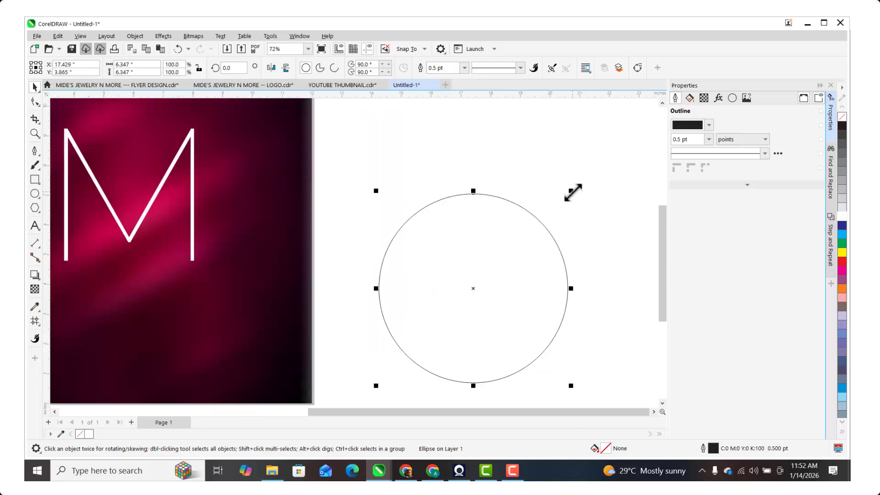
drag(572, 194, 570, 199)
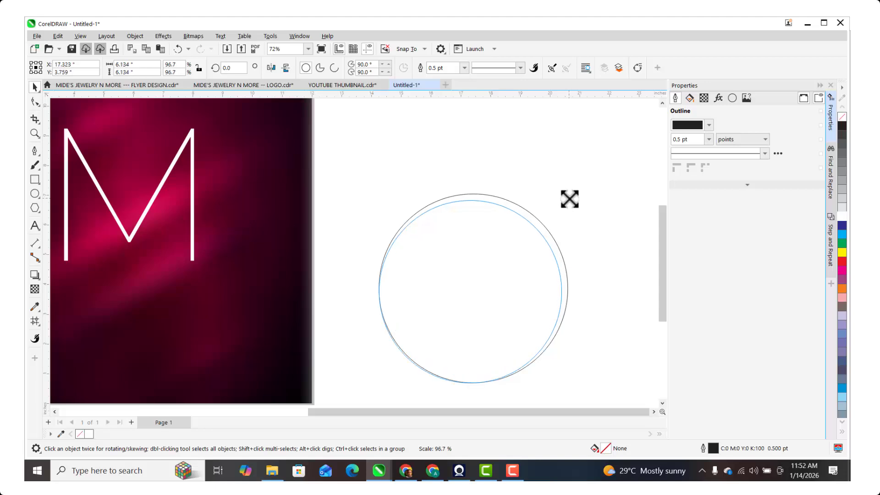
drag(570, 199, 567, 194)
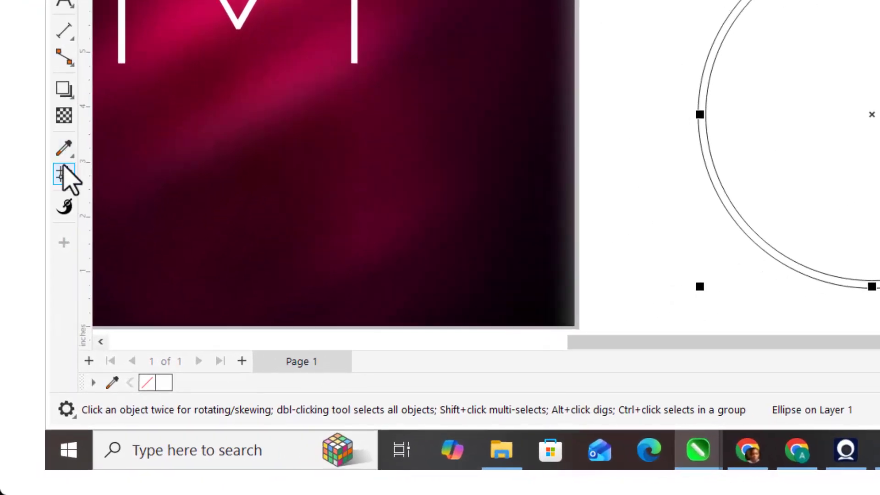
Step: Use Smart Fill on the thin band between the two circles to create a solid ring
click(65, 174)
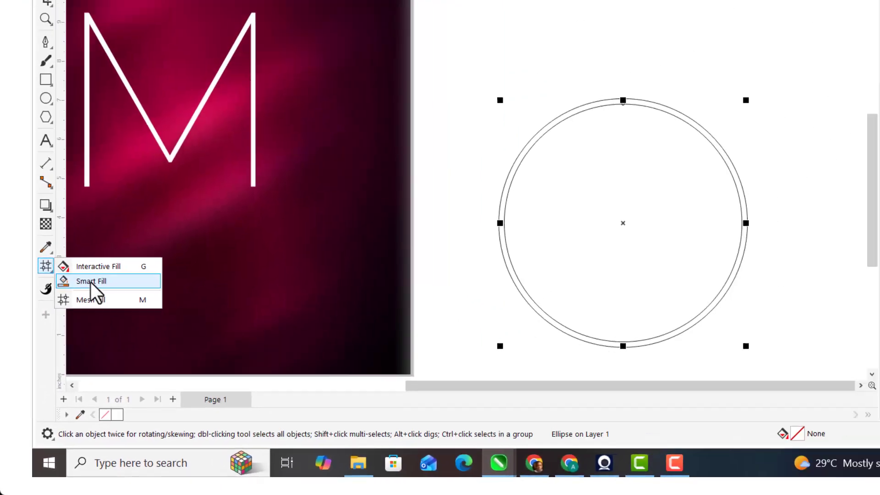
click(128, 196)
click(384, 257)
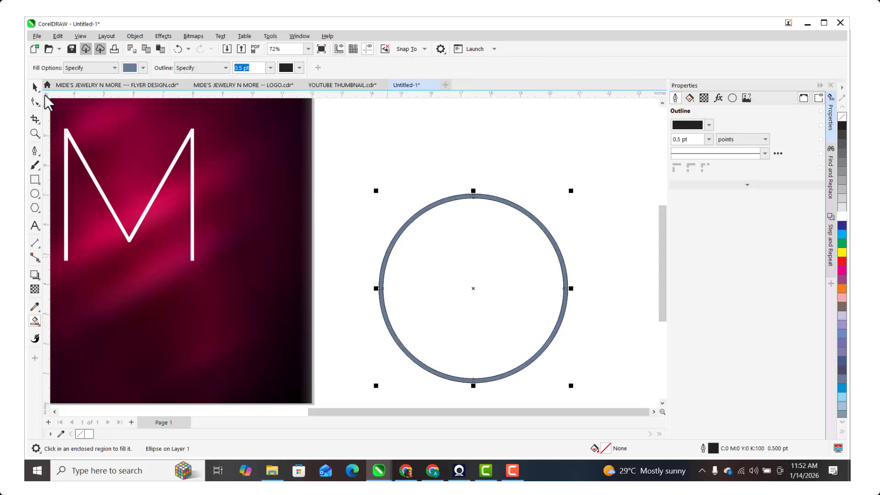
Step: Move the filled ring onto the wine-coloured background and remove its outline
scroll(468, 194, down, 1)
drag(467, 194, 233, 213)
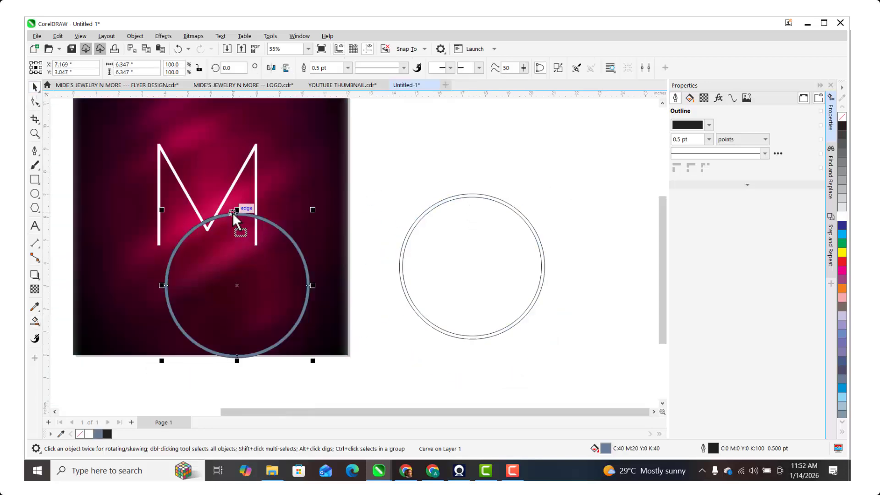
right_click(842, 118)
Step: Center the ring on the page and enlarge it from its center to about 8.36 in across
scroll(321, 240, down, 1)
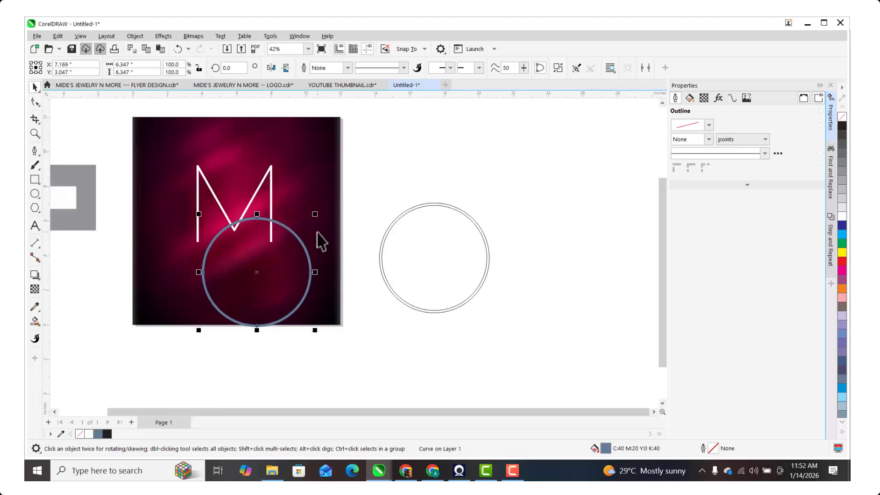
key(p)
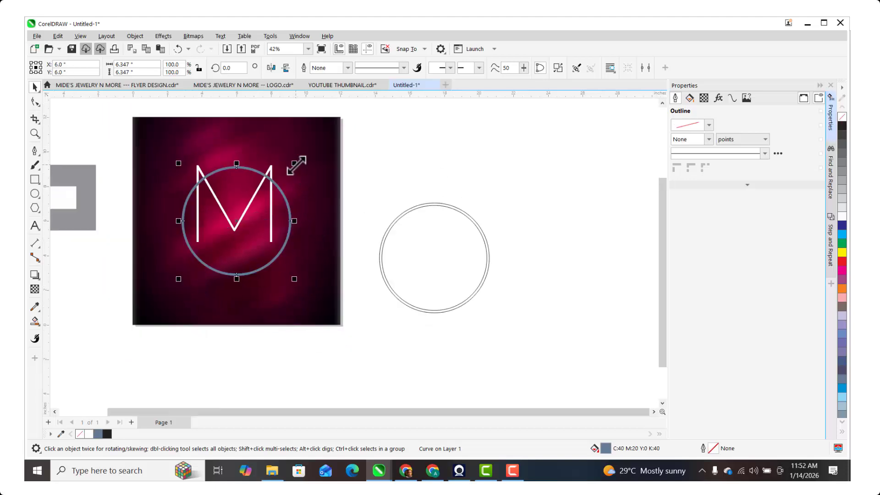
drag(296, 165, 314, 148)
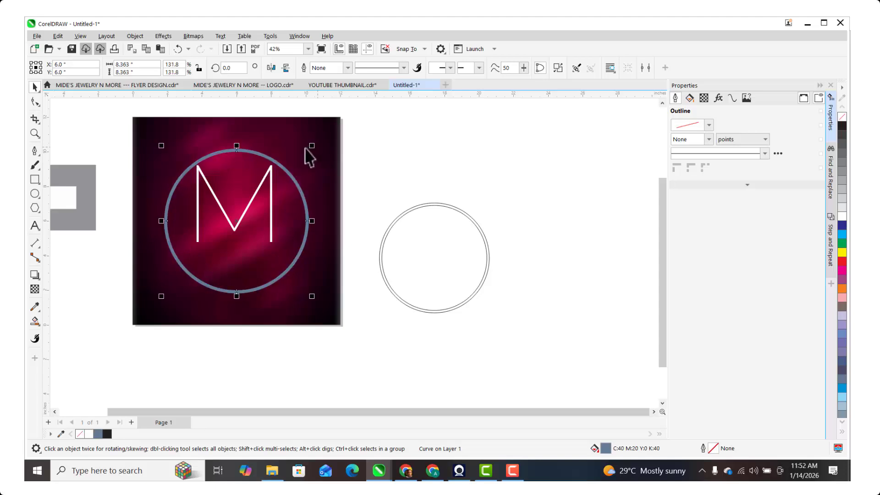
Step: Center the letter M horizontally and vertically inside the ring, undoing any accidental shift of the background
click(271, 182)
click(269, 181)
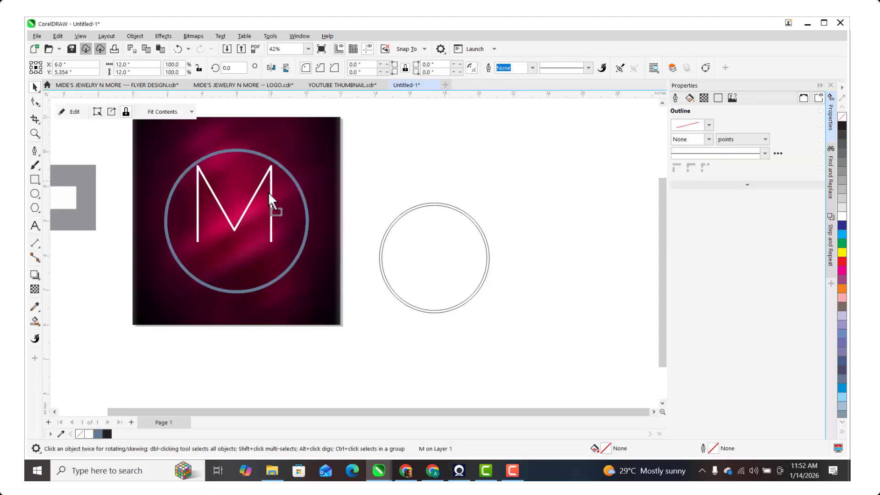
click(265, 191)
click(272, 174)
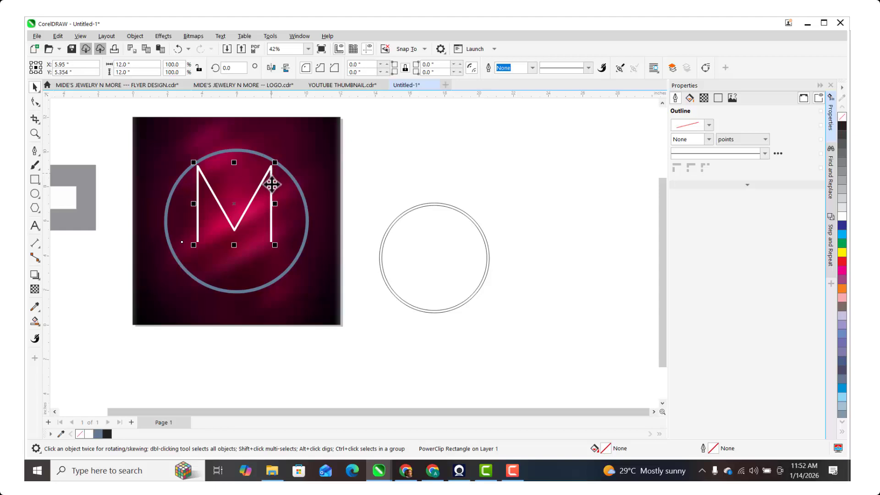
key(ctrl+z)
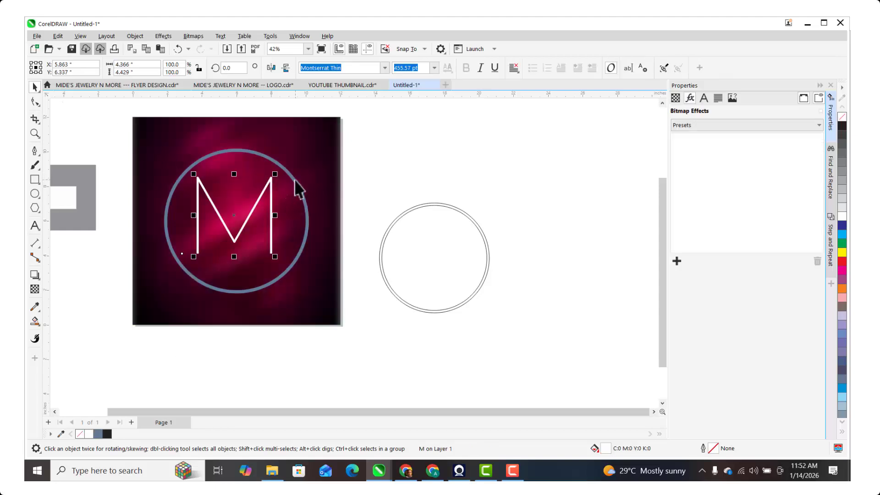
shift+click(298, 186)
key(c)
key(e)
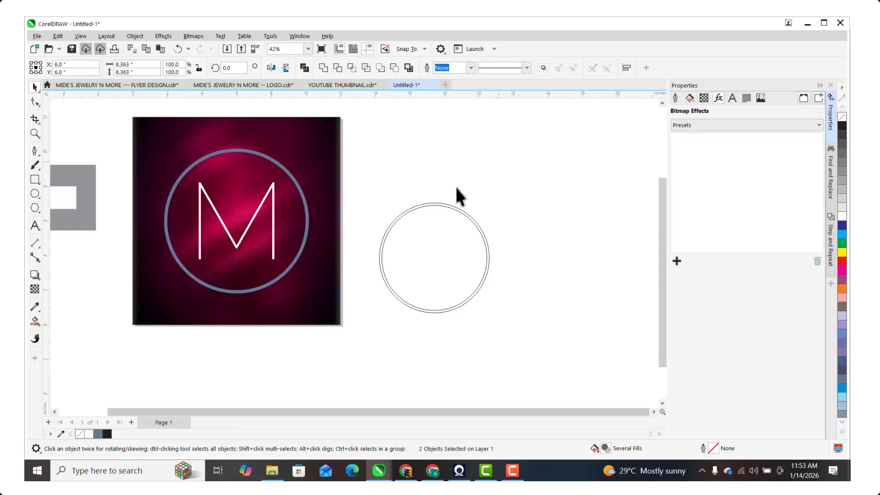
Step: Delete the two leftover outlined circles beside the page
drag(360, 189, 505, 353)
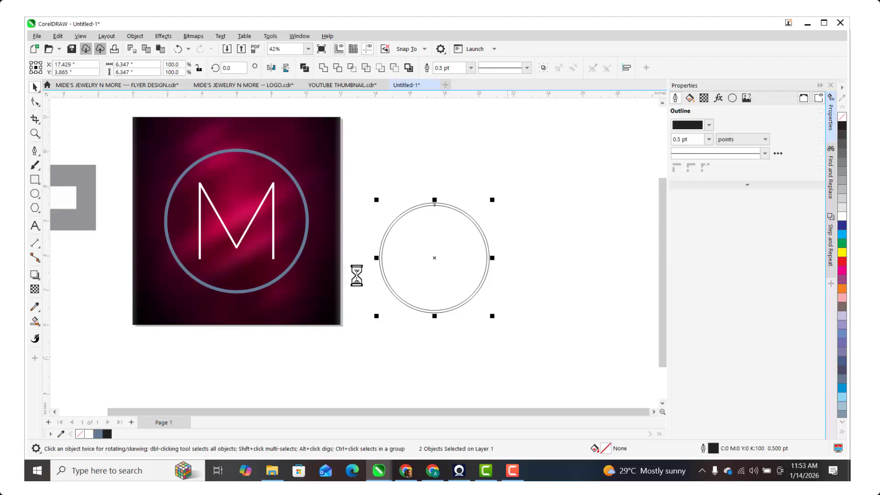
key(Delete)
scroll(419, 220, down, 1)
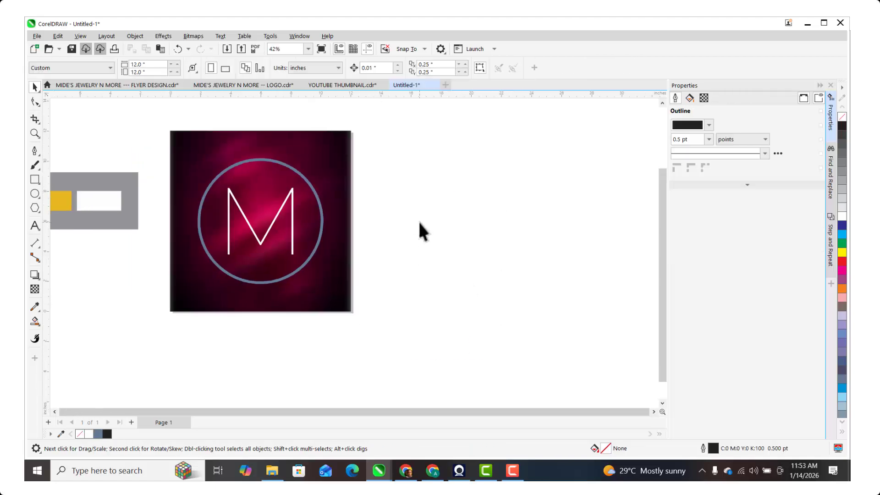
scroll(289, 263, down, 2)
scroll(117, 215, up, 3)
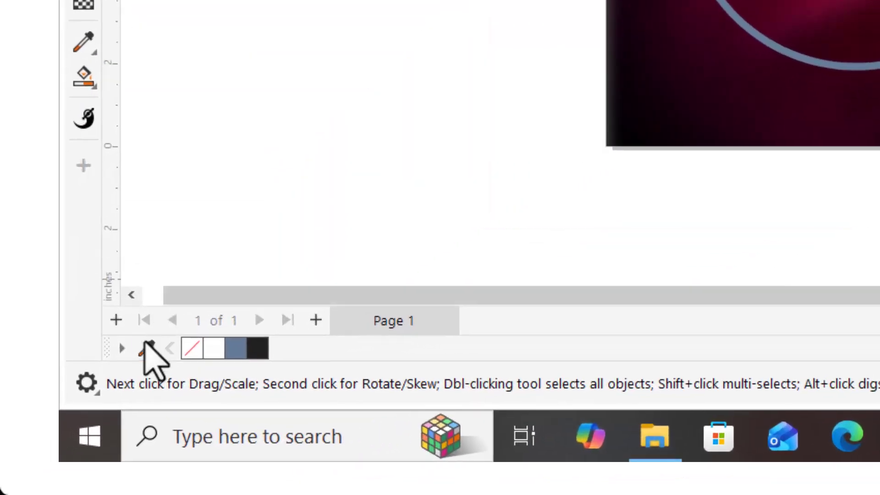
Step: Sample the gold from the colour reference into the document palette and fill the ring with it
click(142, 351)
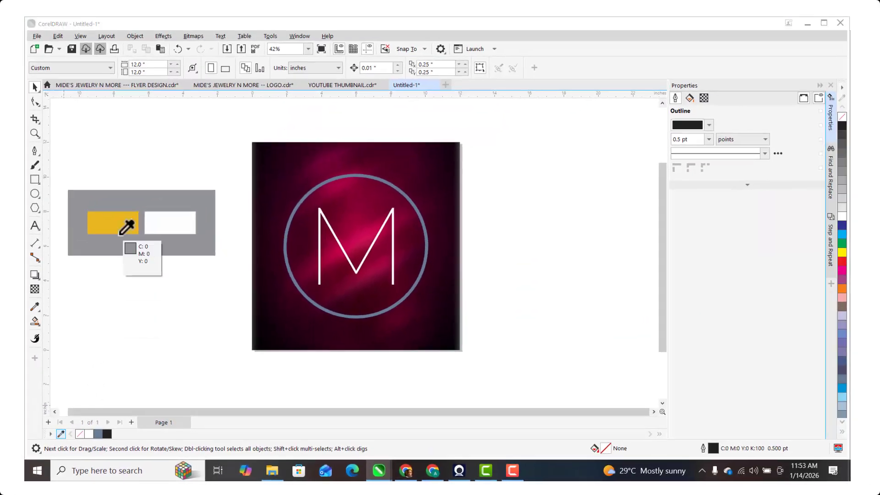
click(120, 229)
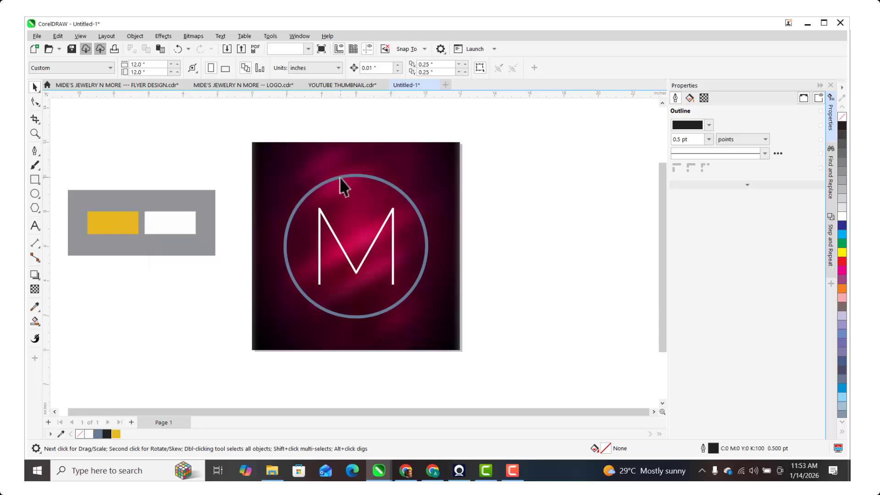
click(340, 178)
click(116, 434)
scroll(418, 245, up, 1)
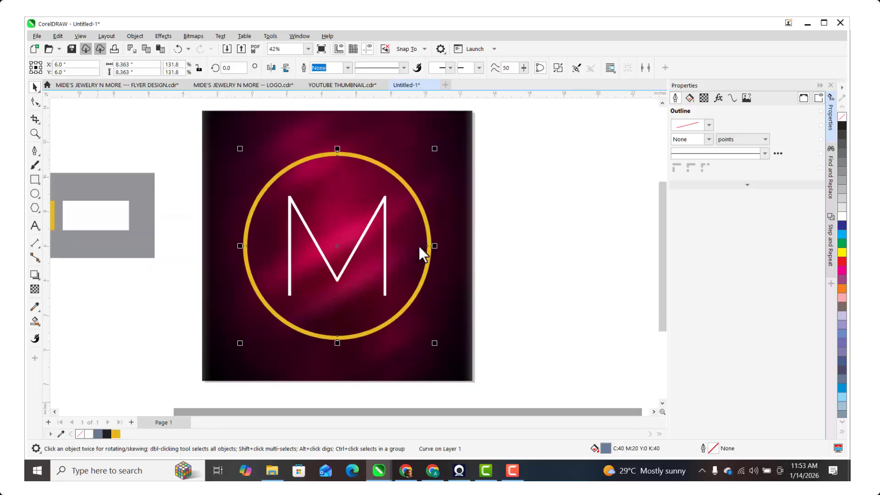
Step: Draw a vertical line about 1.05 in tall through the letter M's lower middle vertex with the Pen tool
click(380, 206)
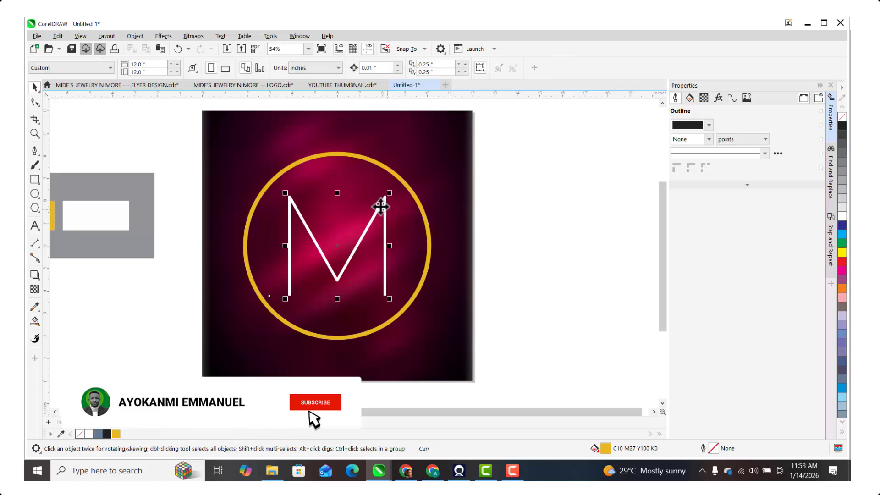
scroll(321, 270, up, 1)
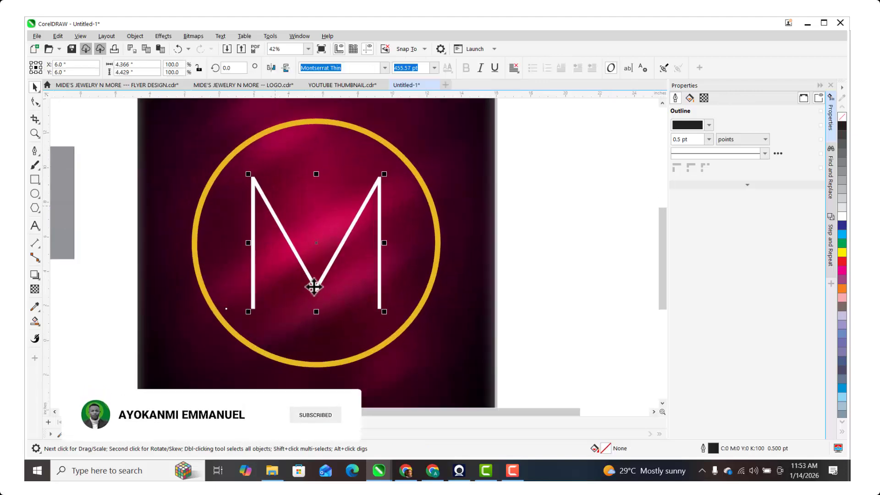
scroll(314, 286, up, 1)
scroll(305, 285, down, 1)
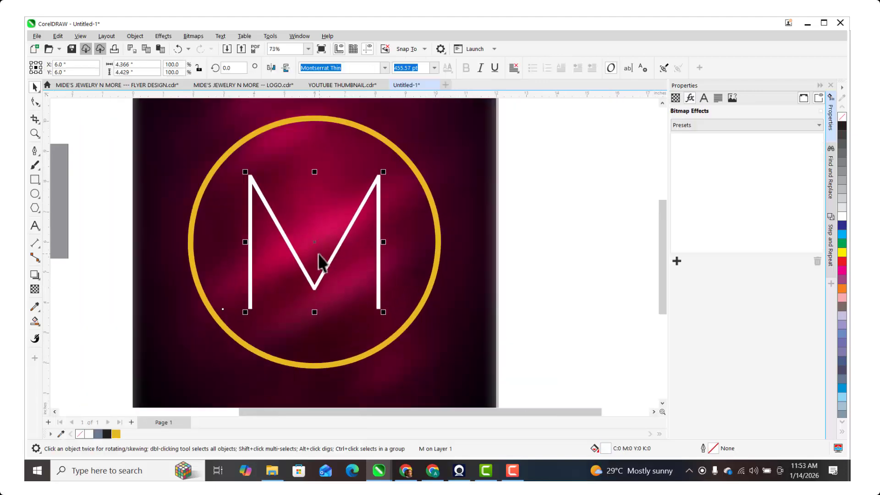
scroll(322, 263, down, 1)
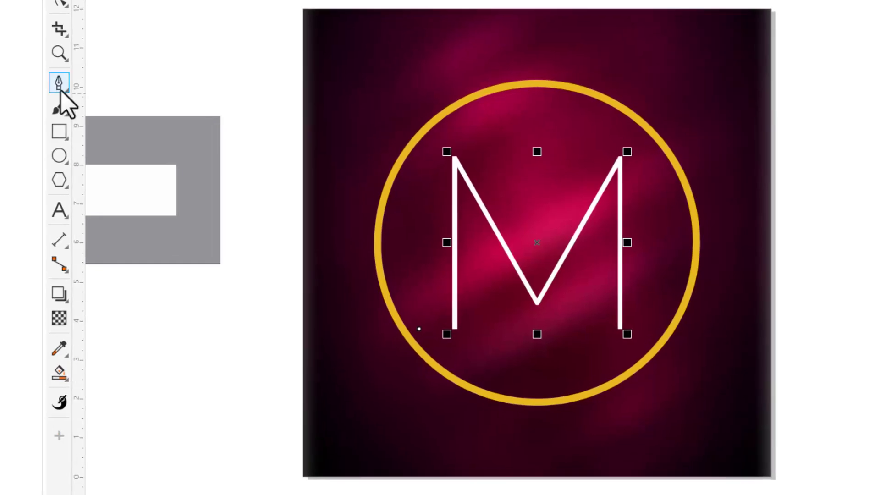
click(61, 85)
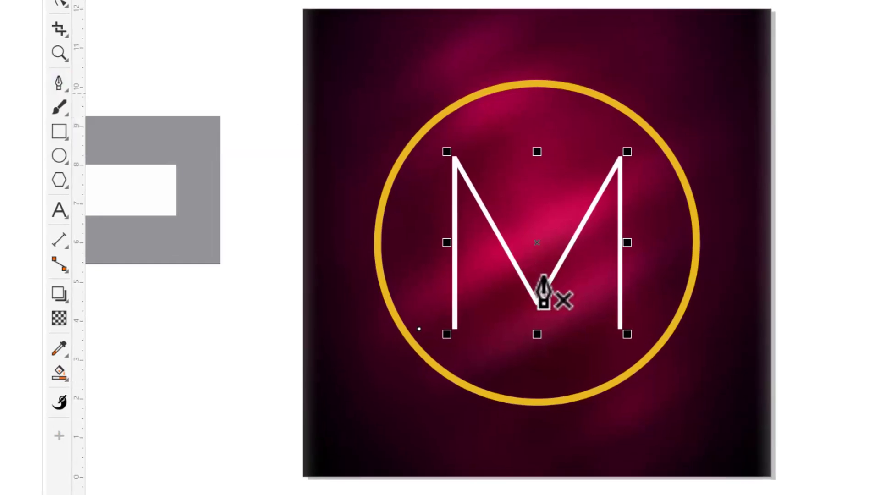
scroll(541, 307, up, 1)
scroll(541, 308, up, 1)
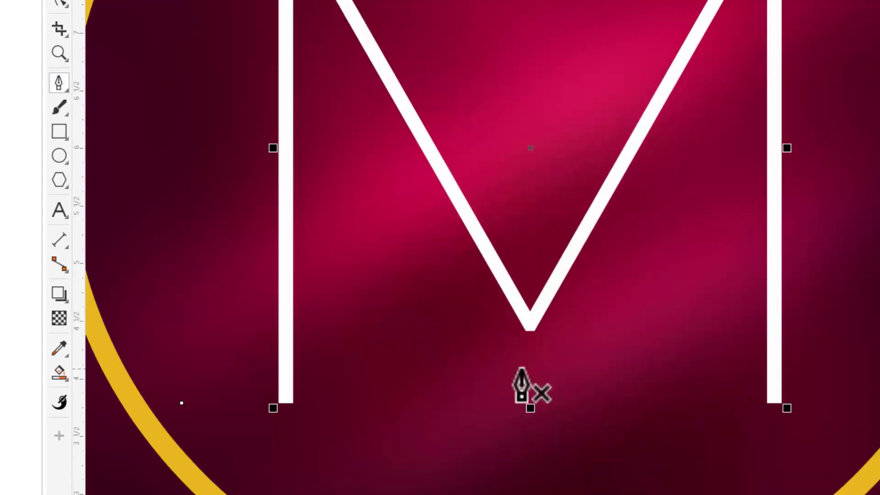
scroll(530, 383, up, 1)
click(531, 383)
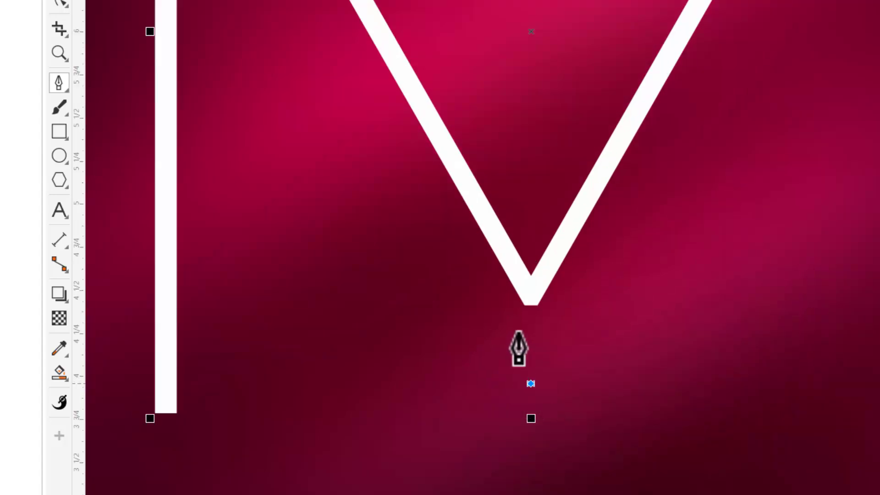
double_click(533, 202)
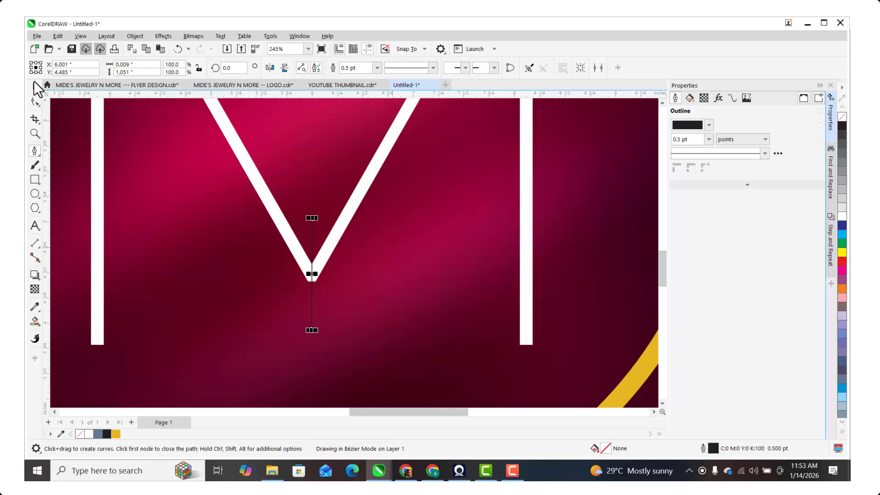
click(34, 85)
Step: Split the letter M at its middle vertex along the vertical line, removing the line, and select the right half's pieces
scroll(321, 257, down, 2)
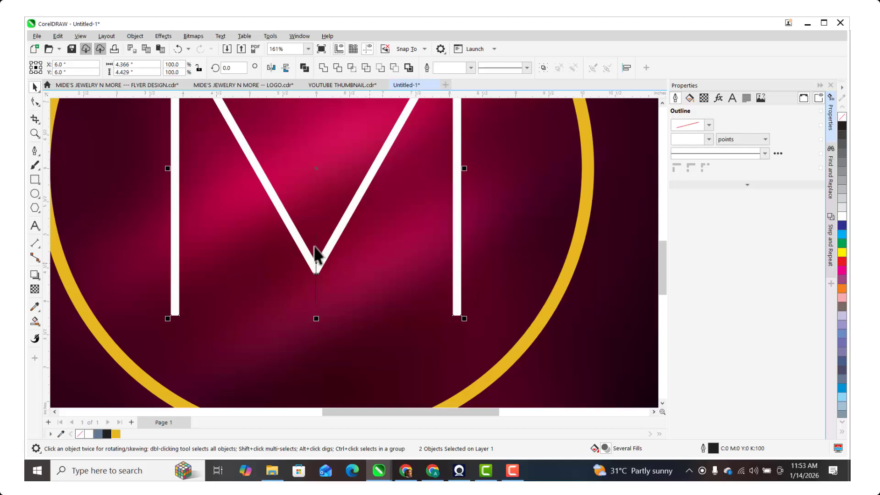
click(315, 246)
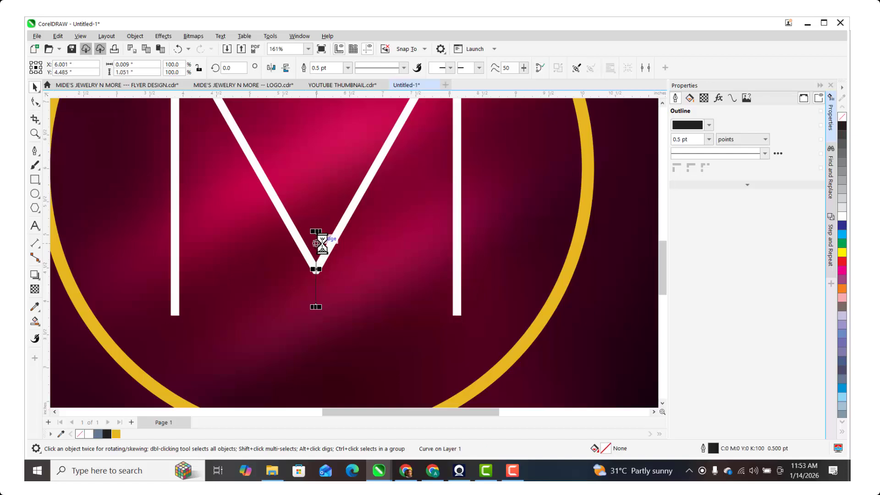
click(329, 247)
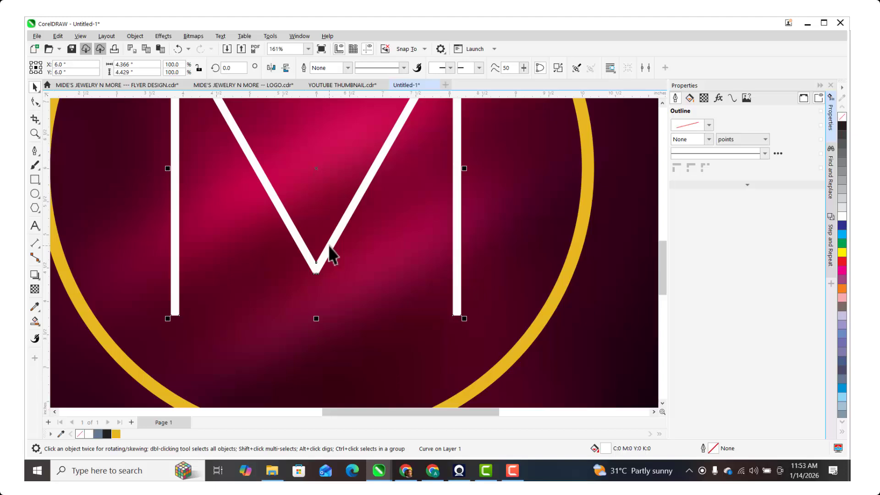
click(344, 286)
click(329, 258)
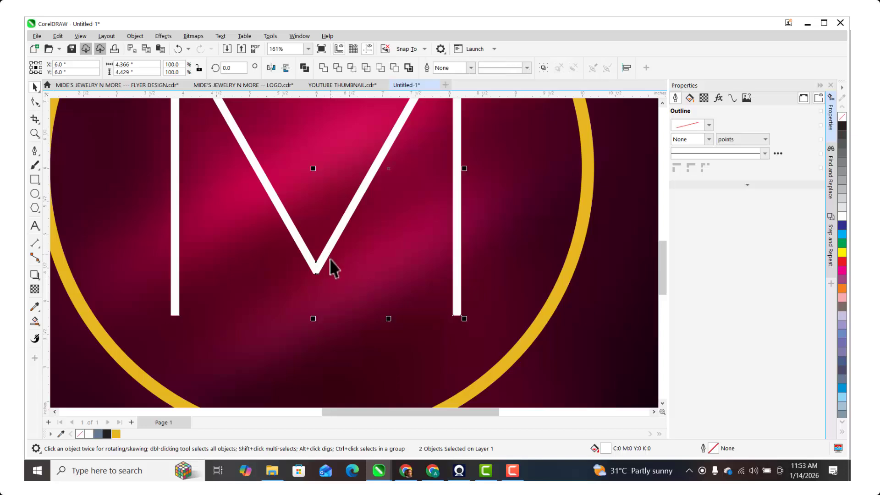
Step: Move the letter M's right half about 0.17 in to the right, opening a gap at the middle vertex
scroll(328, 267, down, 2)
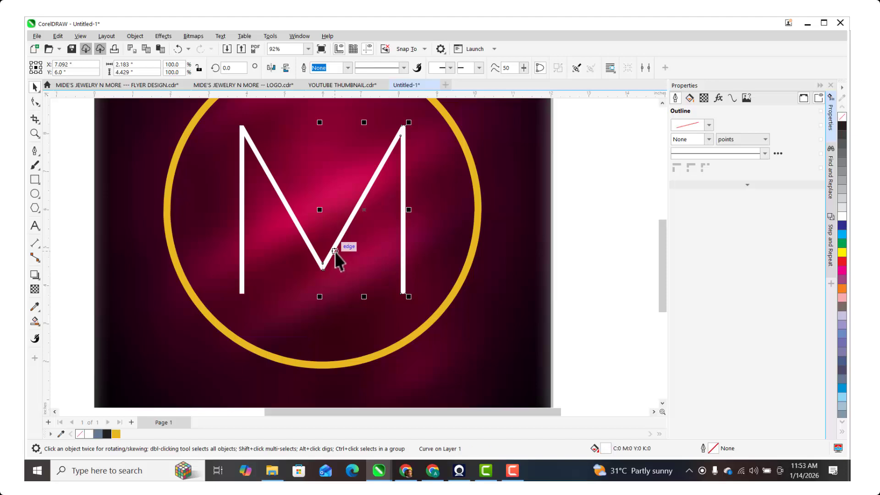
drag(335, 251, 330, 249)
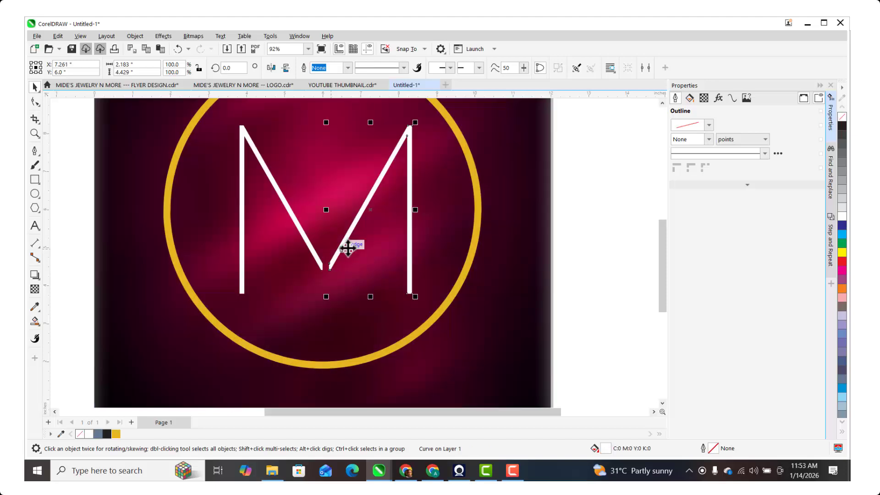
click(350, 229)
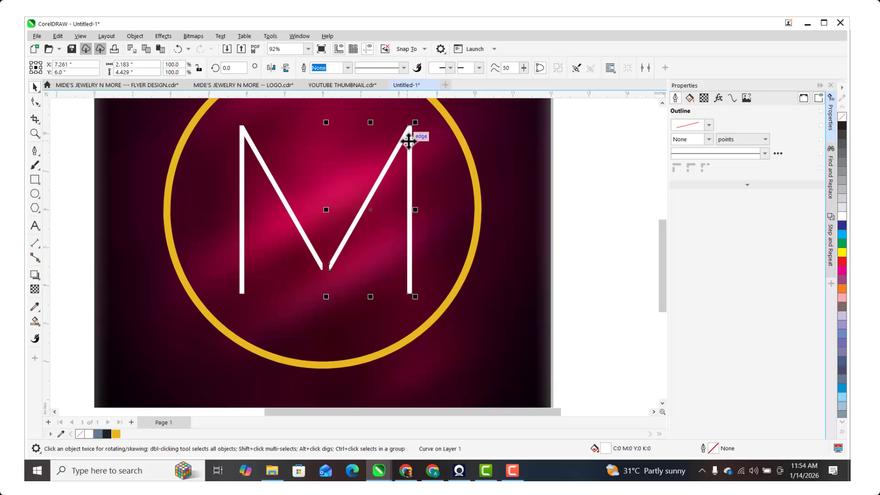
Step: Draw a slanted line about 0.23 by 0.91 in across the right half's upper corner with the Pen tool
click(38, 155)
click(59, 183)
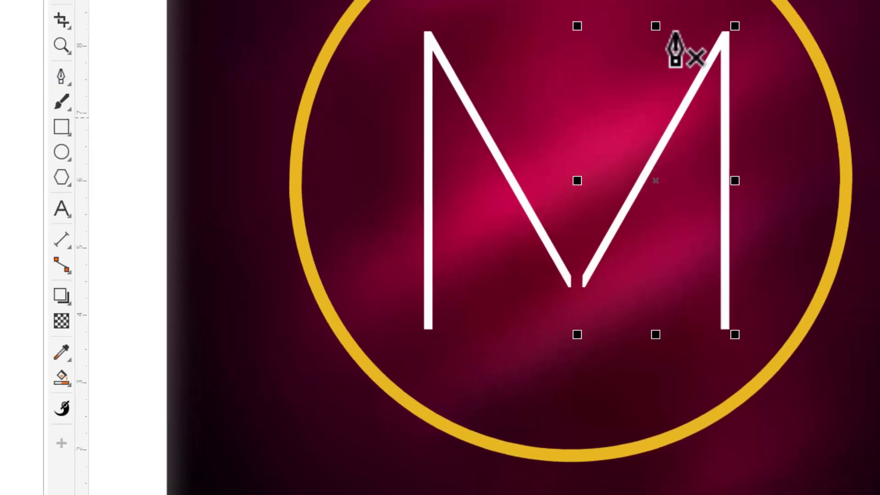
scroll(744, 8, up, 3)
click(670, 199)
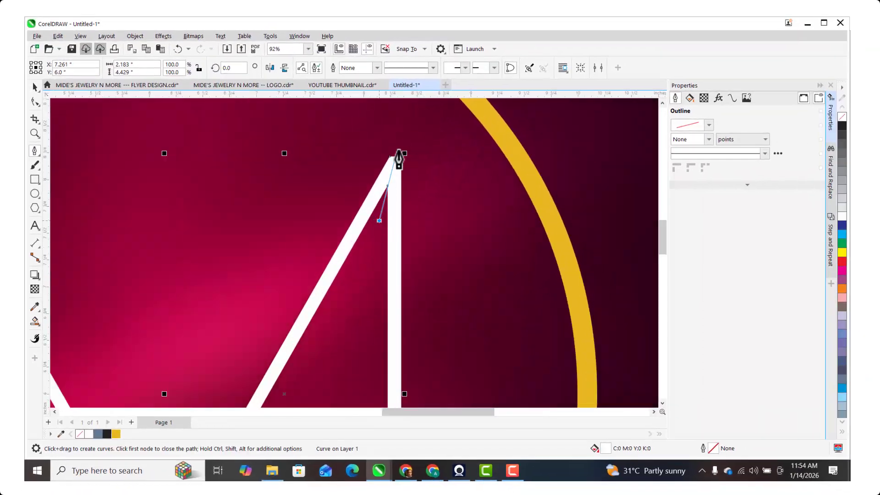
double_click(404, 123)
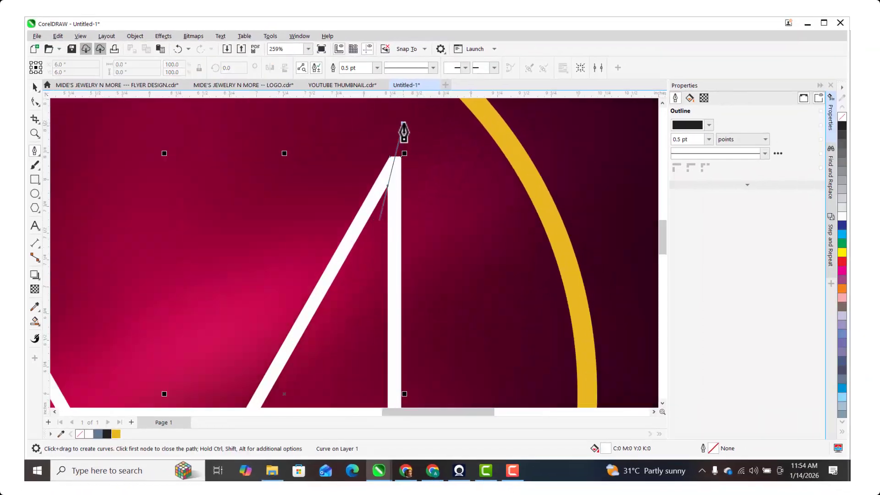
Step: Split the M's right half into a diagonal and a vertical stem along the slanted line, and delete the line
click(34, 87)
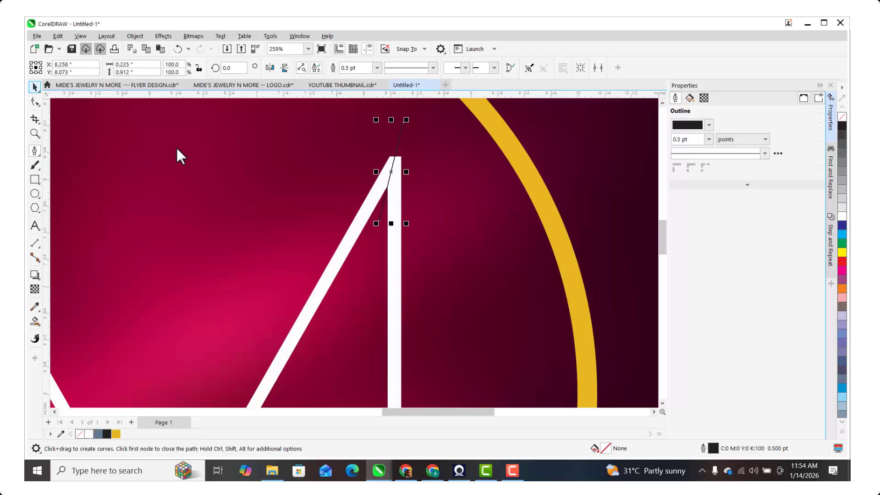
shift+click(360, 225)
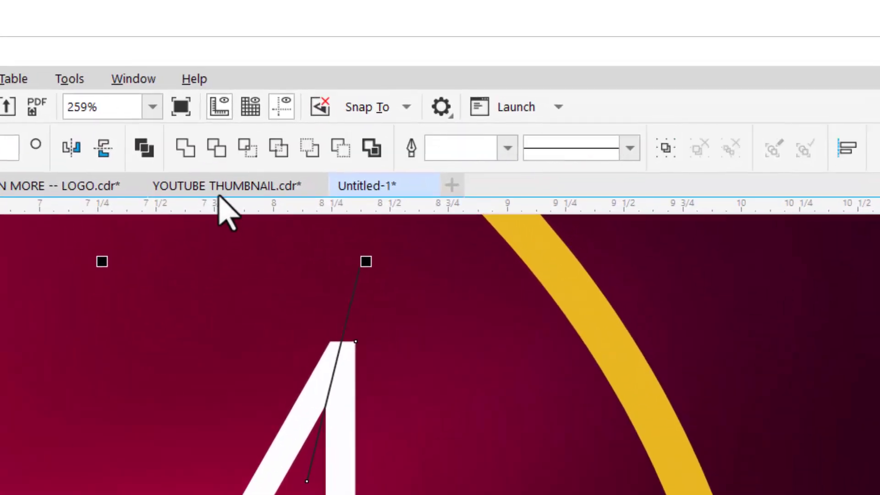
click(223, 144)
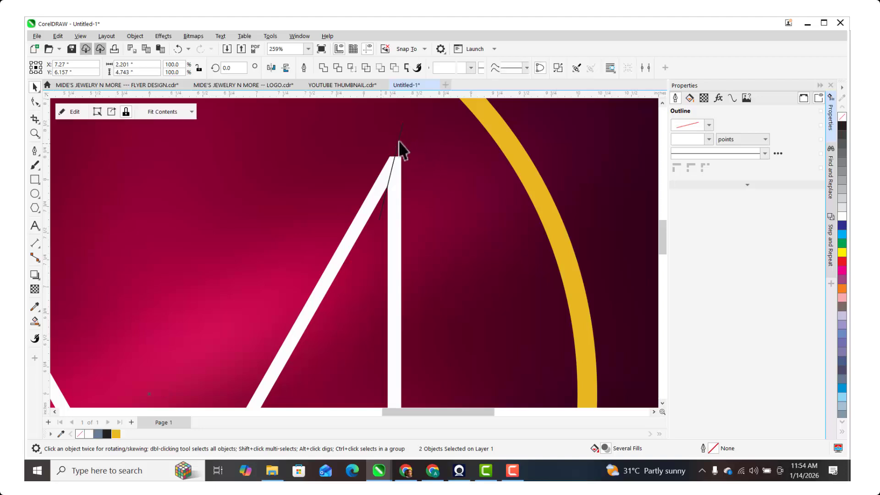
key(Delete)
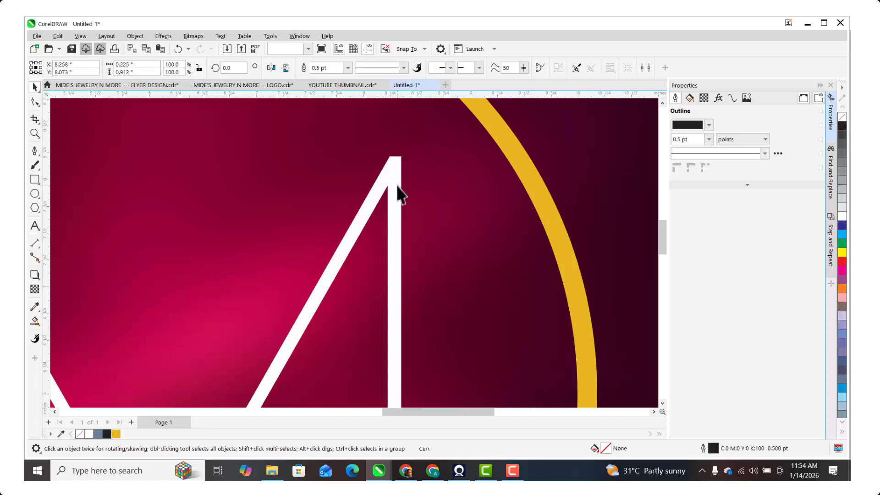
click(398, 186)
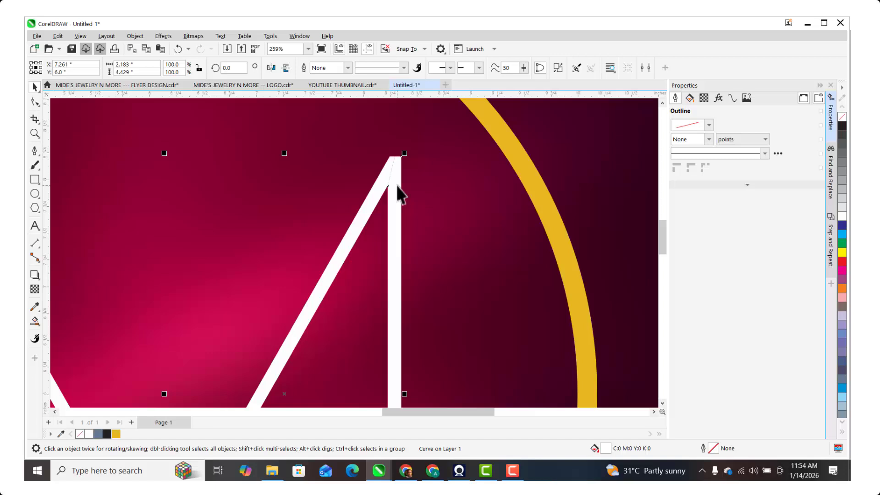
click(413, 165)
Step: Select the separated right diagonal and place a copy of it about 0.6 in to its left
scroll(415, 165, down, 1)
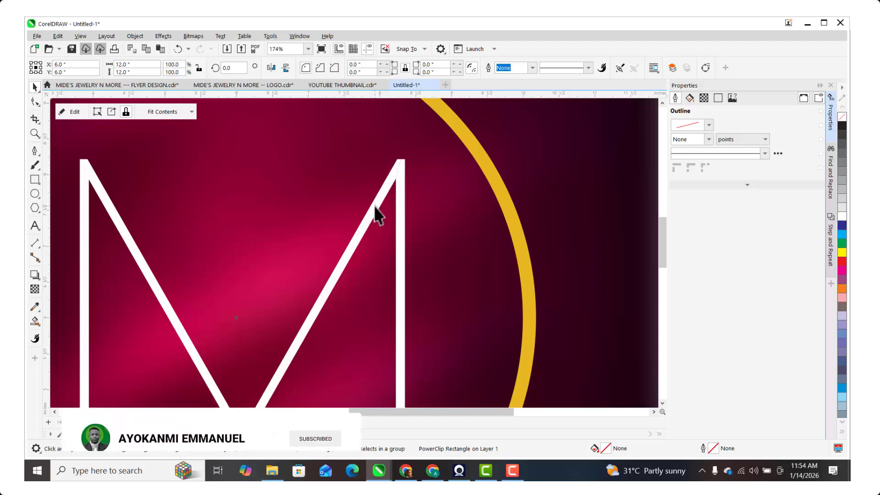
scroll(374, 206, up, 1)
click(385, 198)
scroll(392, 189, down, 1)
click(389, 188)
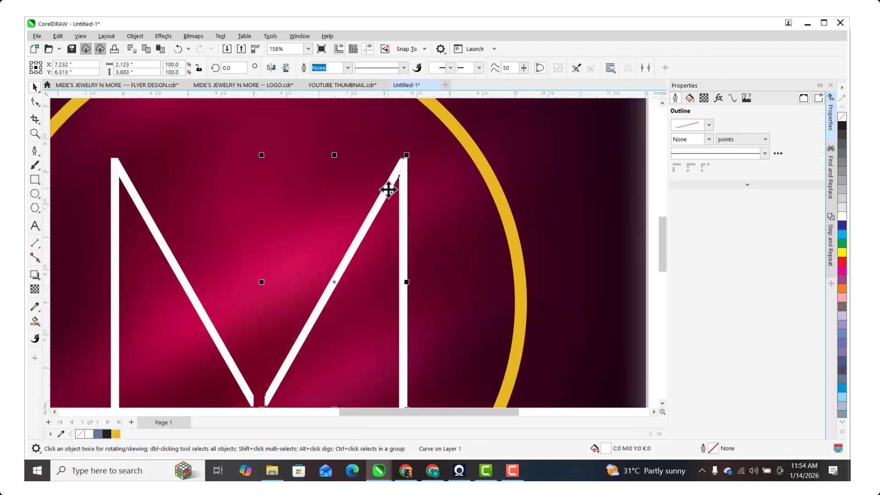
scroll(386, 189, down, 1)
scroll(385, 189, down, 1)
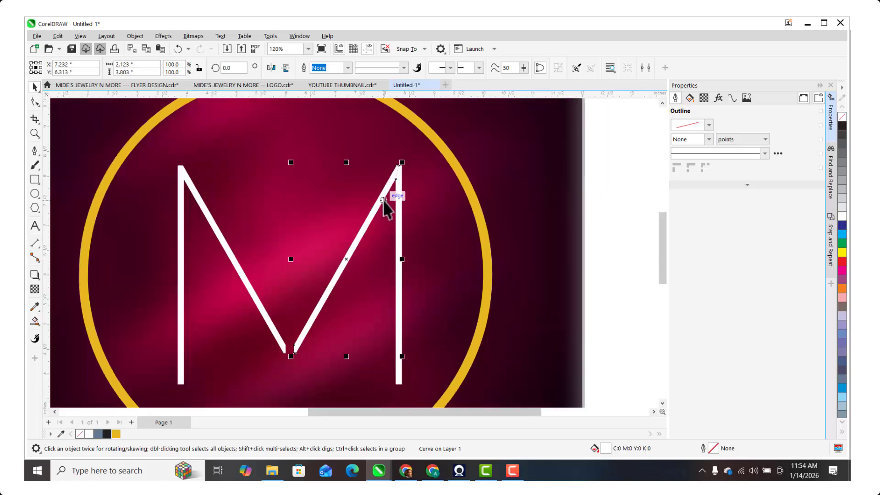
scroll(382, 201, up, 1)
scroll(380, 201, down, 1)
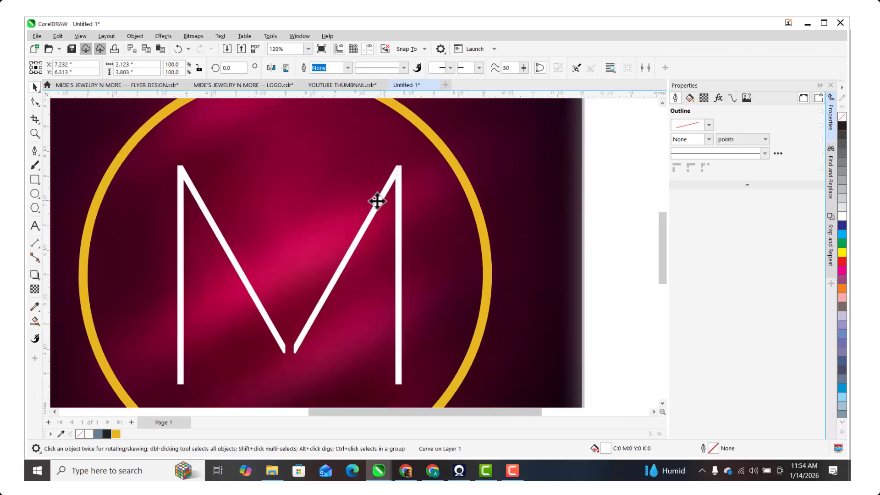
drag(379, 198, 346, 200)
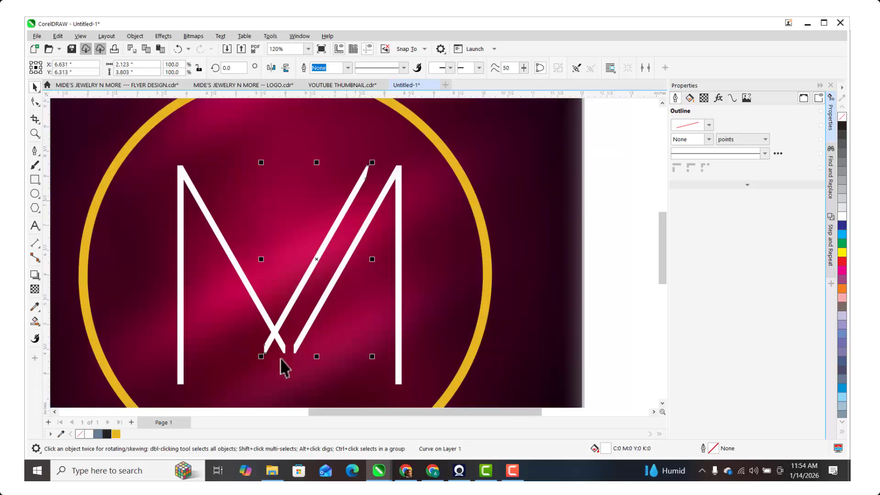
Step: Move the copied diagonal about 0.36 in right so its lower end meets the left half's middle vertex
scroll(277, 357, up, 2)
drag(272, 341, 299, 350)
scroll(297, 336, down, 2)
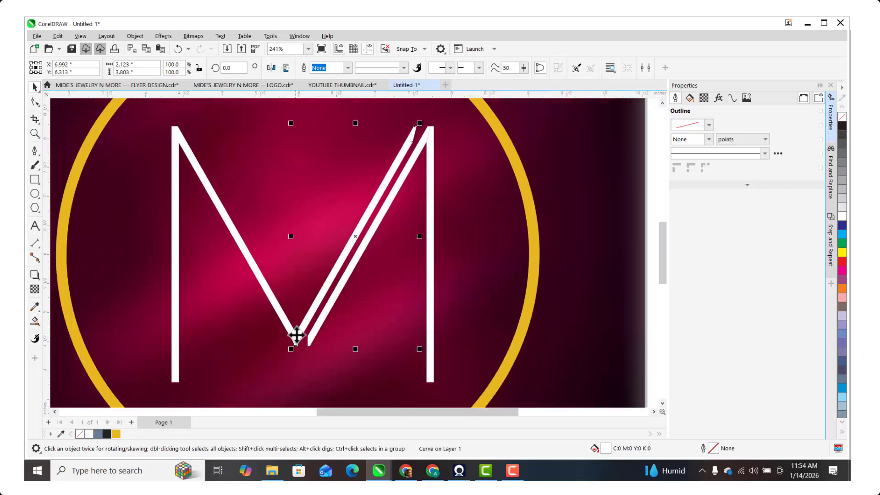
scroll(300, 324, down, 1)
scroll(321, 339, up, 1)
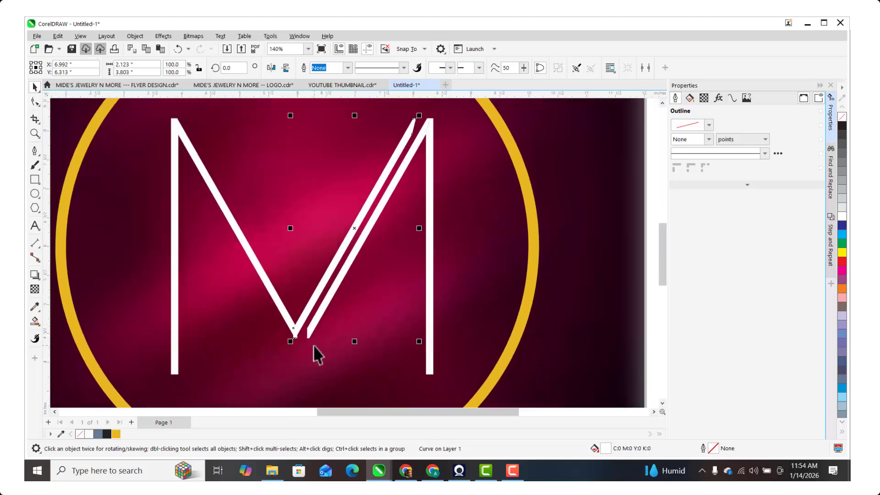
scroll(341, 260, down, 1)
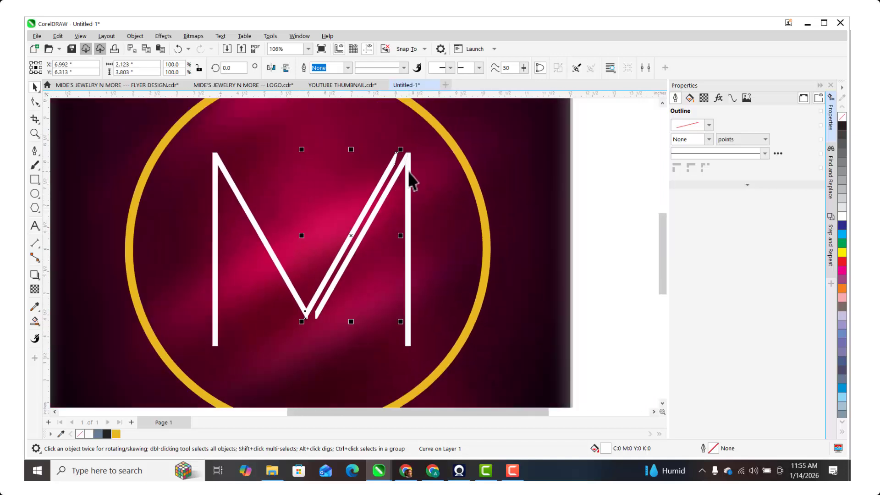
Step: Extend the copied diagonal's lower end about 0.49 in along its 240° slope and shift the stroke about 0.05 in right
scroll(364, 215, up, 1)
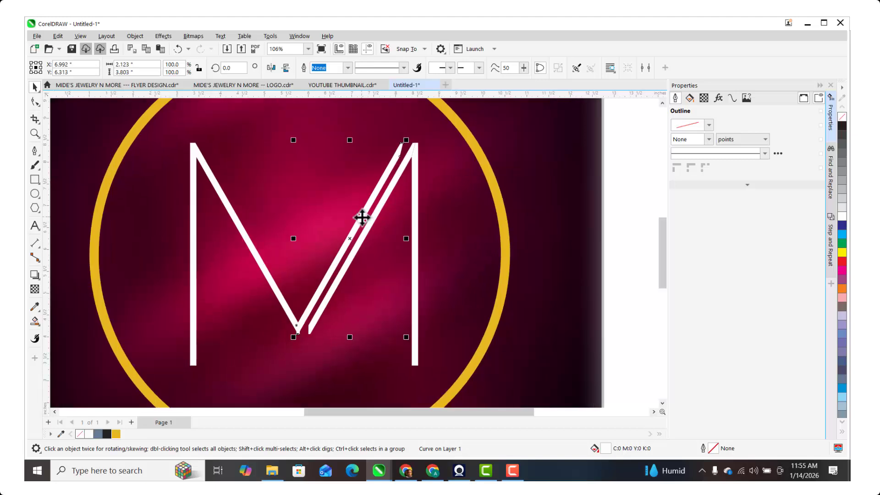
scroll(289, 338, up, 1)
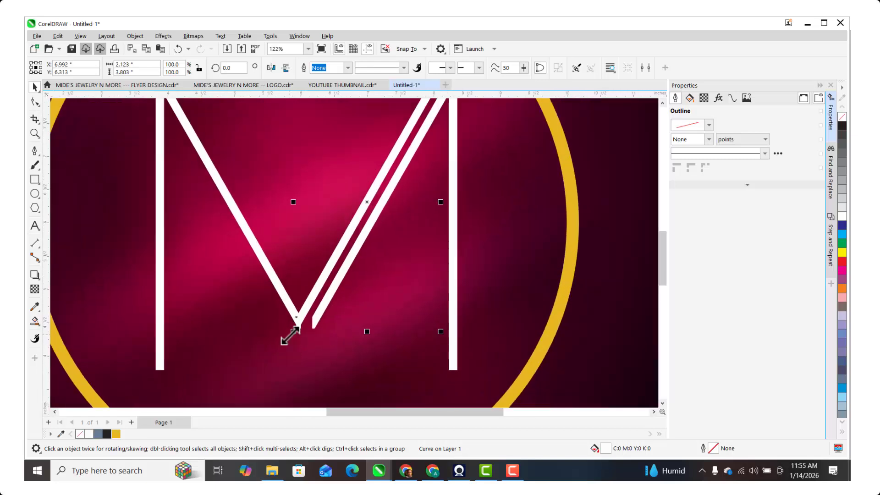
click(35, 102)
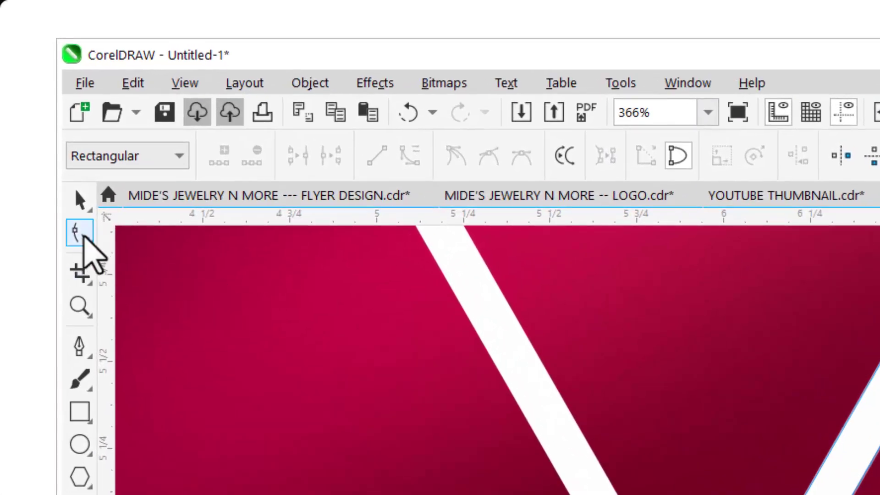
drag(298, 321, 329, 373)
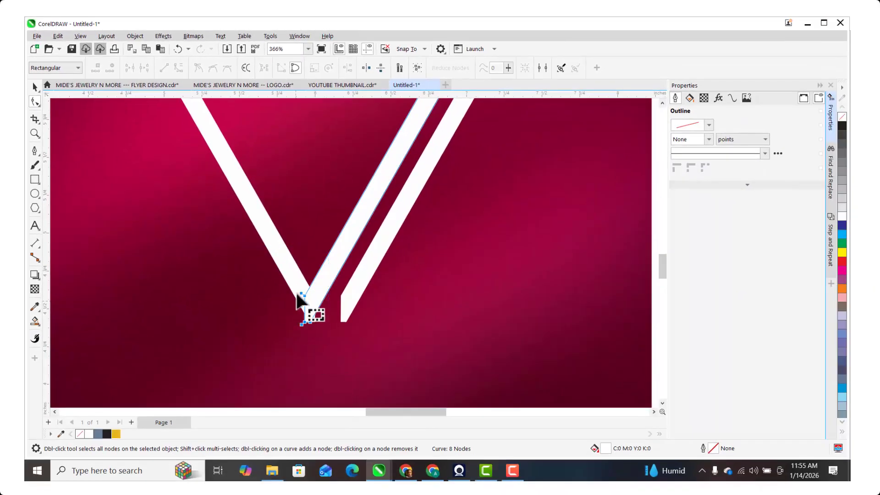
drag(302, 292, 265, 359)
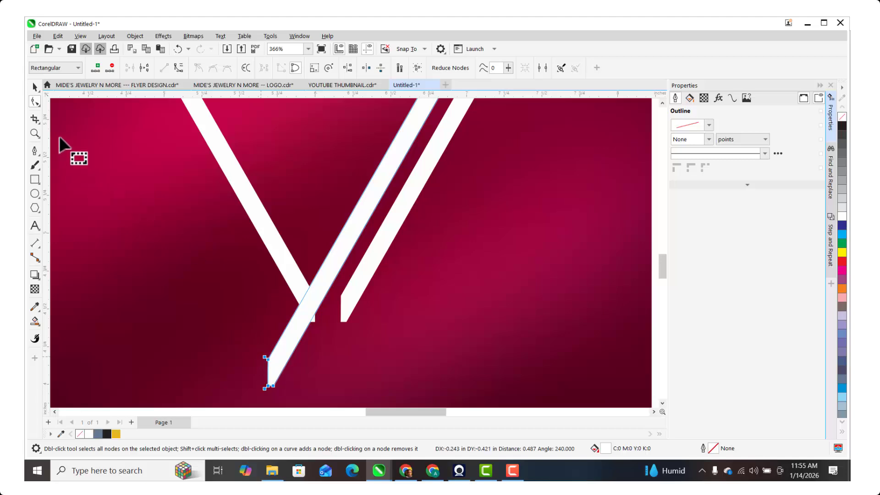
click(36, 88)
scroll(311, 290, up, 1)
drag(320, 298, 334, 300)
scroll(316, 266, down, 4)
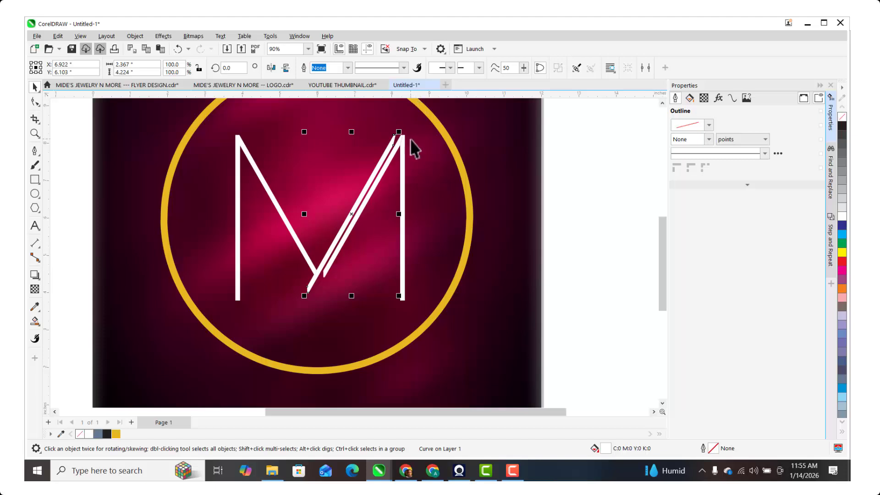
Step: Extend the copied diagonal's upper end about 0.47 in along its 60° slope with the Shape tool
click(39, 106)
scroll(400, 122, up, 3)
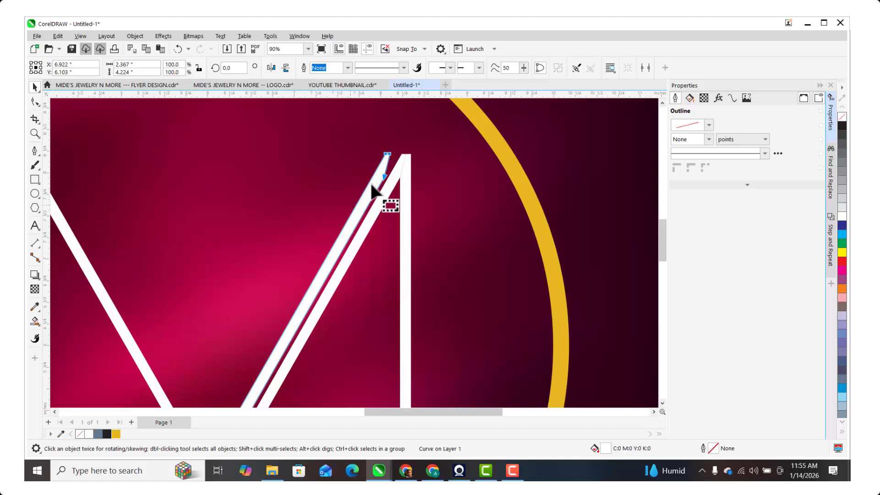
drag(393, 151, 412, 119)
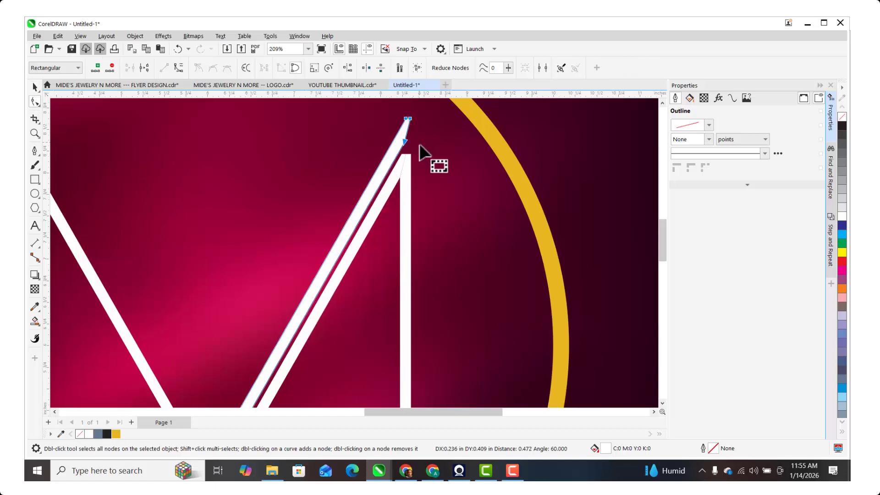
click(34, 87)
scroll(379, 147, down, 3)
scroll(373, 147, up, 2)
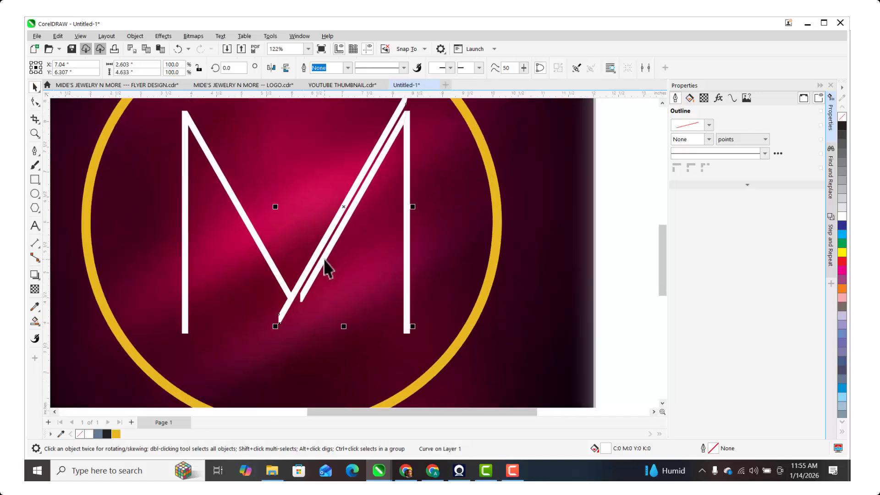
Step: Extend the original right diagonal's lower end about 1.43 in along its slope, past the copied stroke's end
click(329, 262)
click(34, 102)
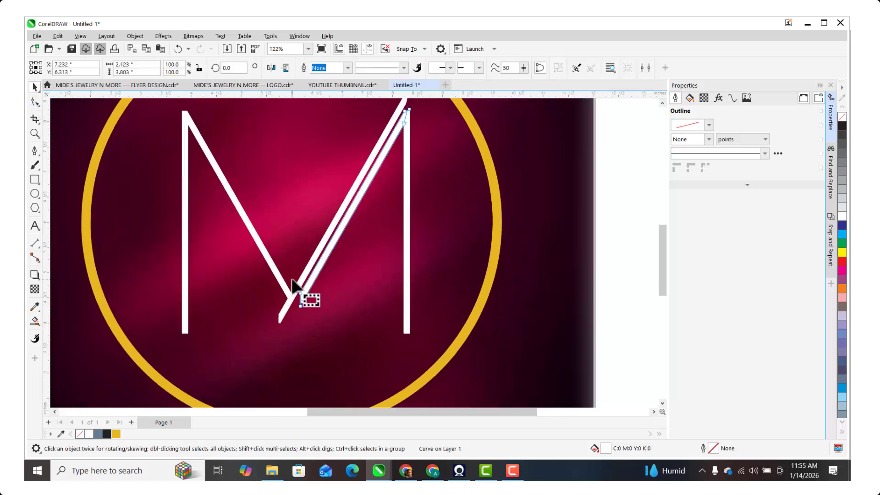
scroll(300, 291, up, 2)
mouse_move(338, 273)
mouse_down()
mouse_move(278, 315)
mouse_move(257, 366)
mouse_up()
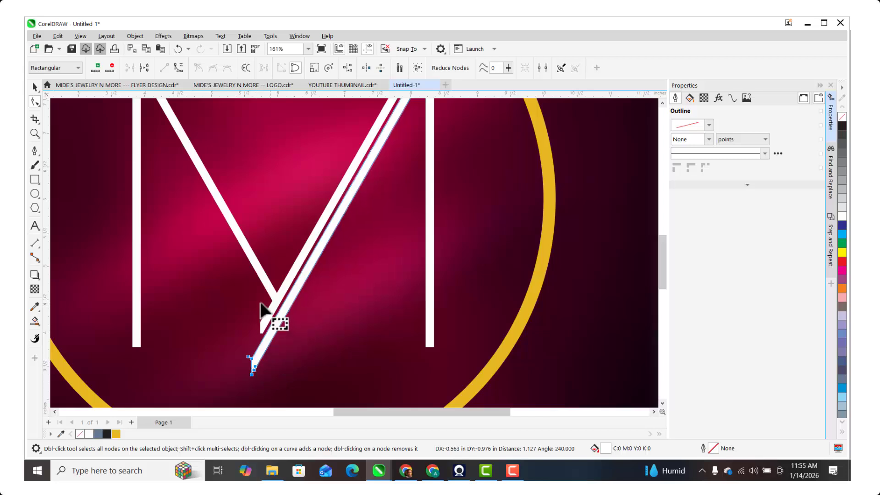
scroll(305, 308, down, 2)
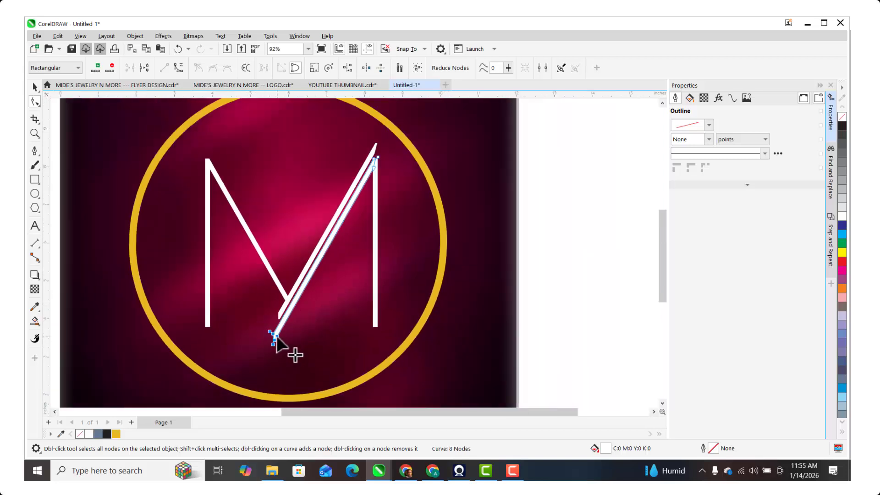
drag(272, 345, 265, 355)
click(35, 86)
Step: Move the extended right diagonal and the right vertical stem together about 0.12 in to the right and deselect them
shift+click(376, 185)
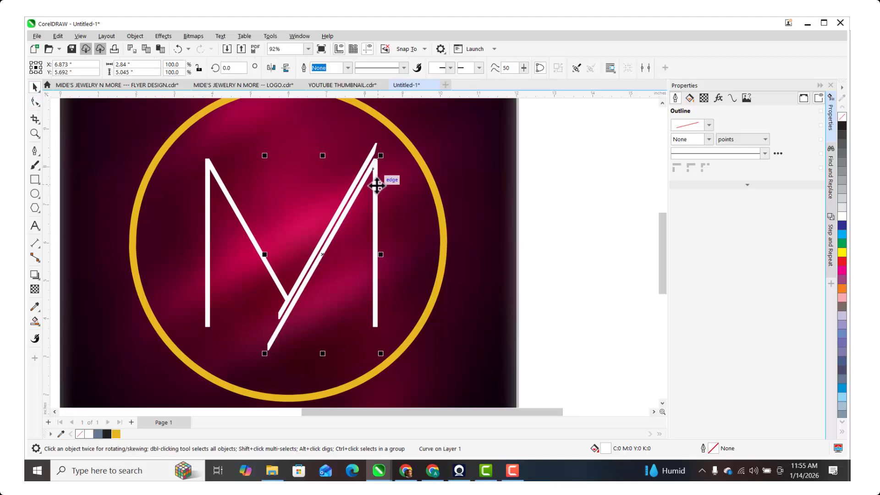
scroll(376, 185, up, 2)
drag(376, 187, 389, 177)
scroll(382, 173, up, 1)
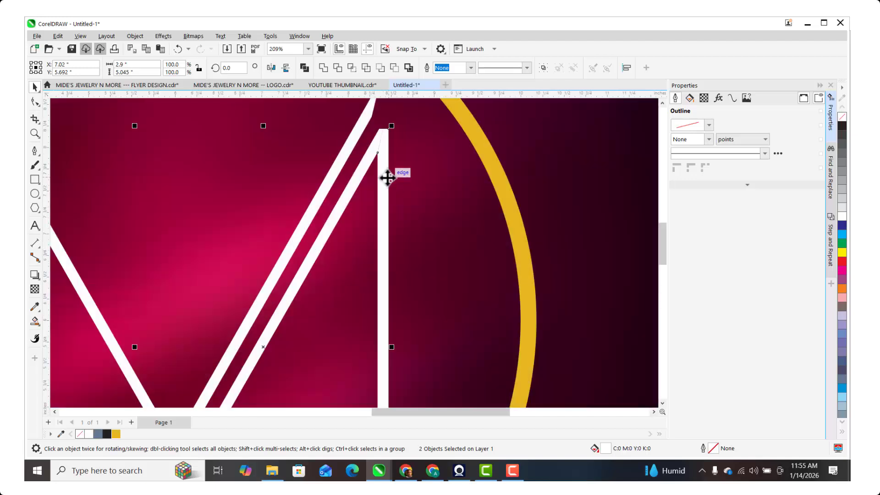
scroll(380, 177, down, 2)
scroll(378, 178, down, 2)
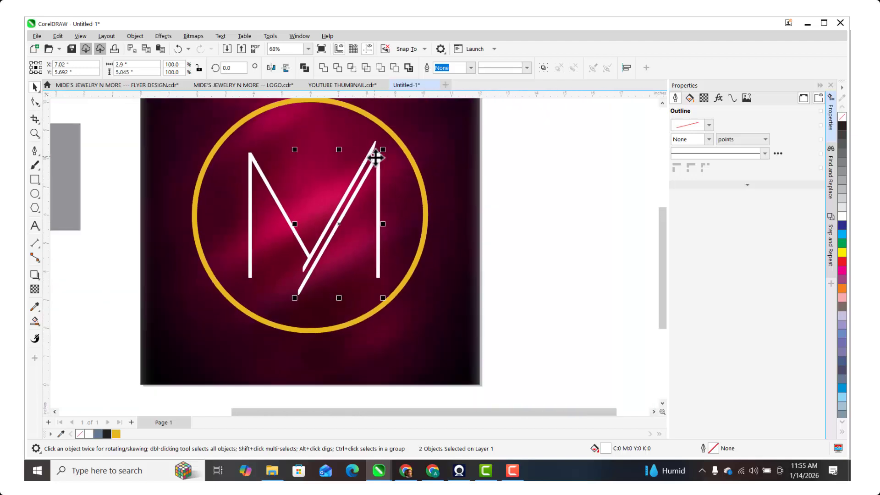
click(495, 149)
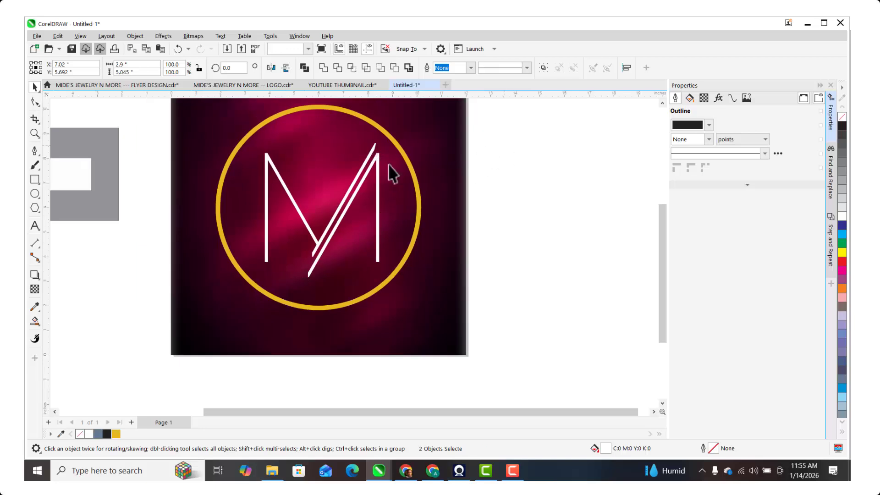
Step: Weld the right vertical stem and the extended right diagonal into one shape
scroll(318, 222, up, 2)
scroll(308, 232, down, 2)
scroll(345, 183, up, 3)
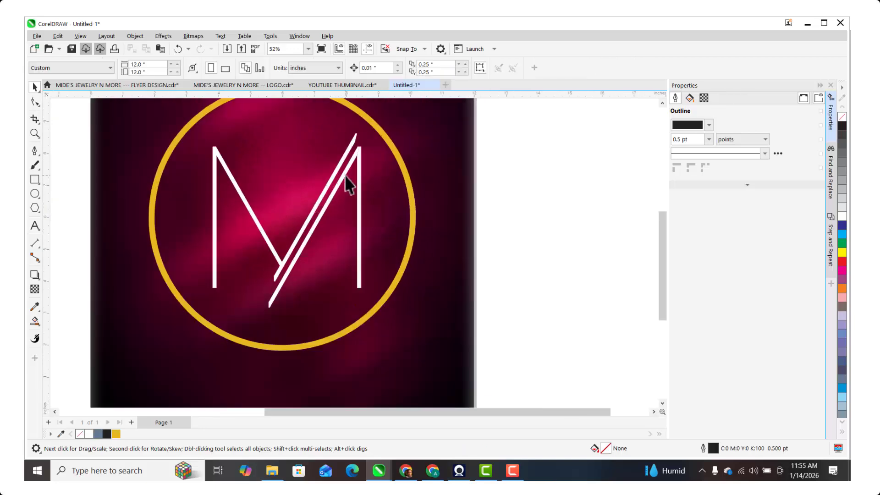
click(362, 157)
scroll(365, 158, up, 2)
mouse_move(364, 150)
mouse_down()
mouse_move(380, 150)
mouse_move(356, 161)
mouse_move(350, 174)
mouse_up()
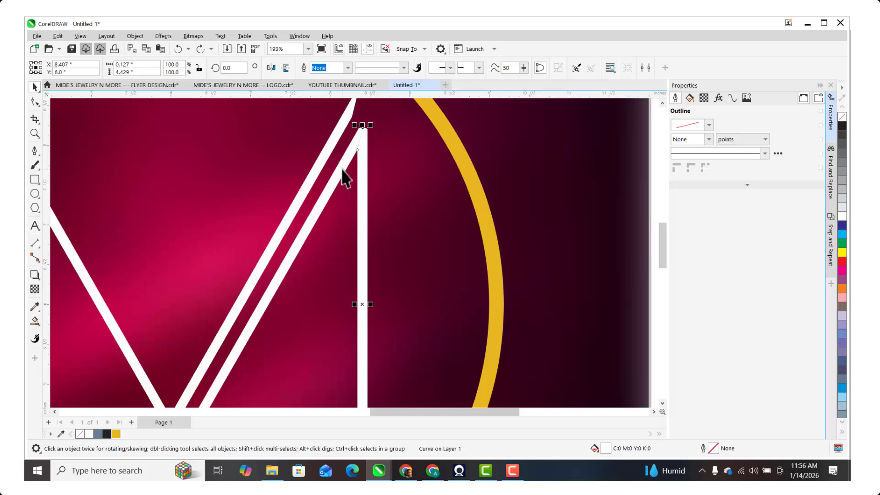
shift+click(343, 169)
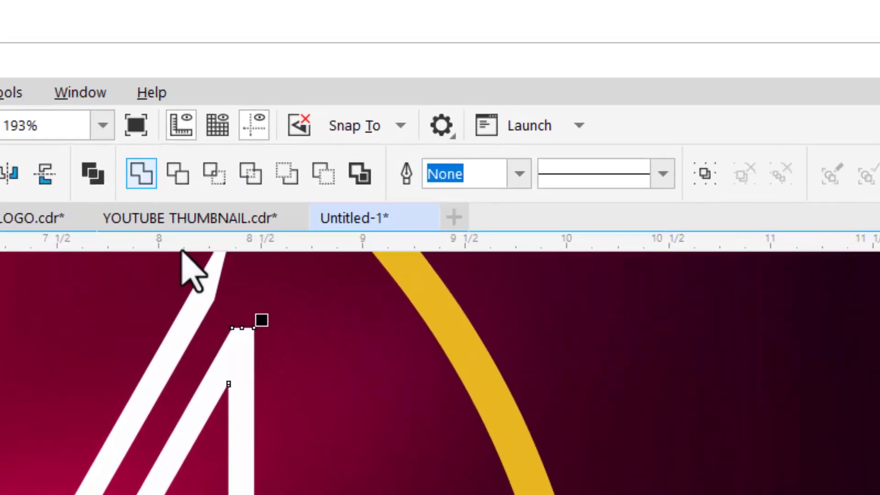
scroll(266, 321, down, 2)
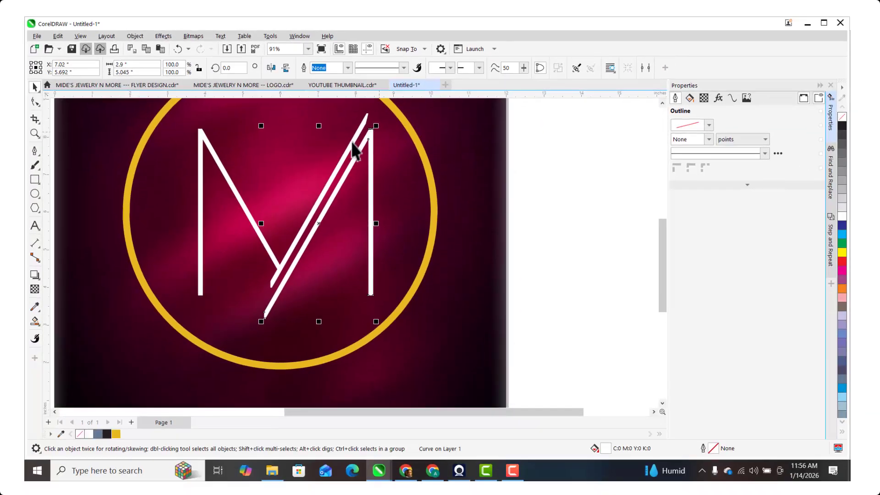
scroll(351, 169, down, 1)
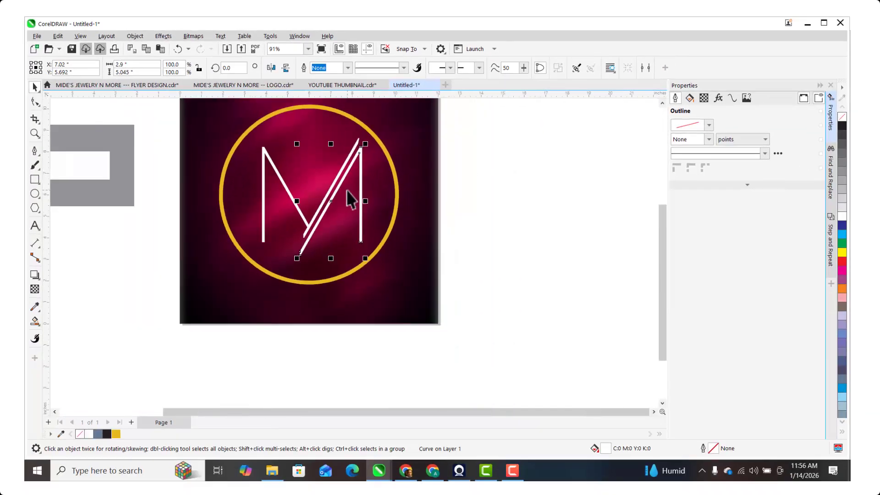
Step: Weld the copied diagonal to the left part of the M and deselect it
scroll(310, 214, up, 2)
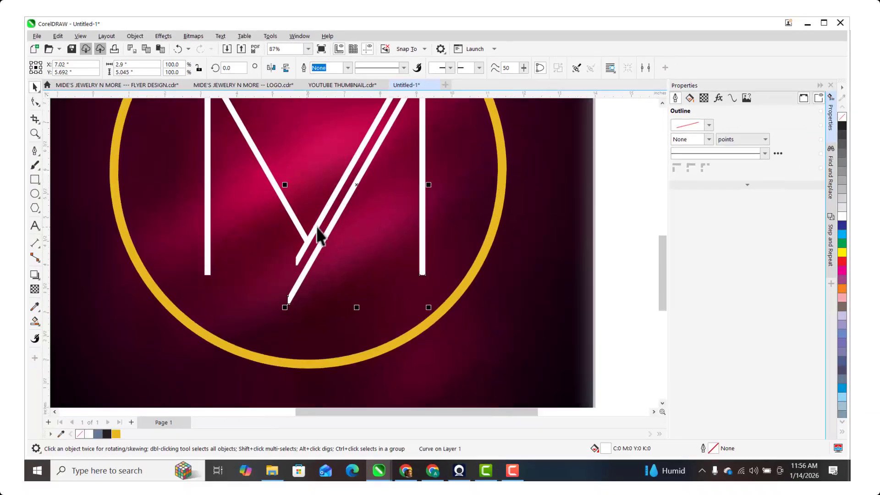
drag(315, 232, 316, 232)
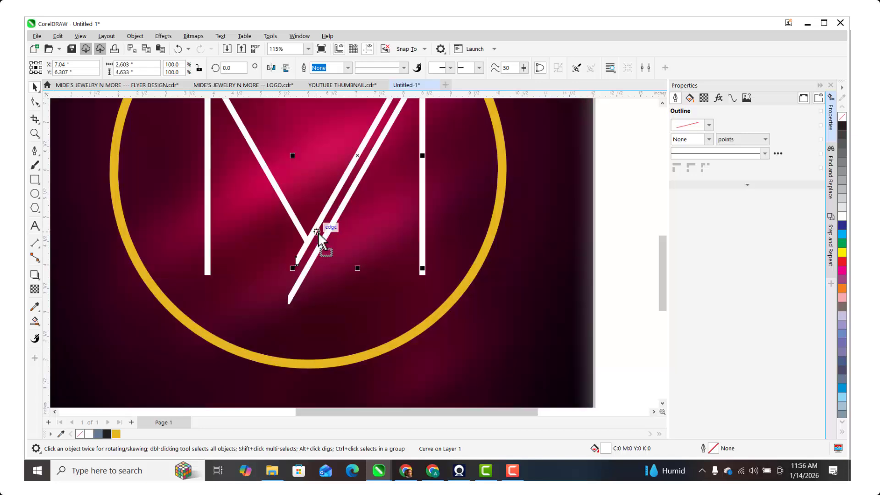
shift+click(294, 225)
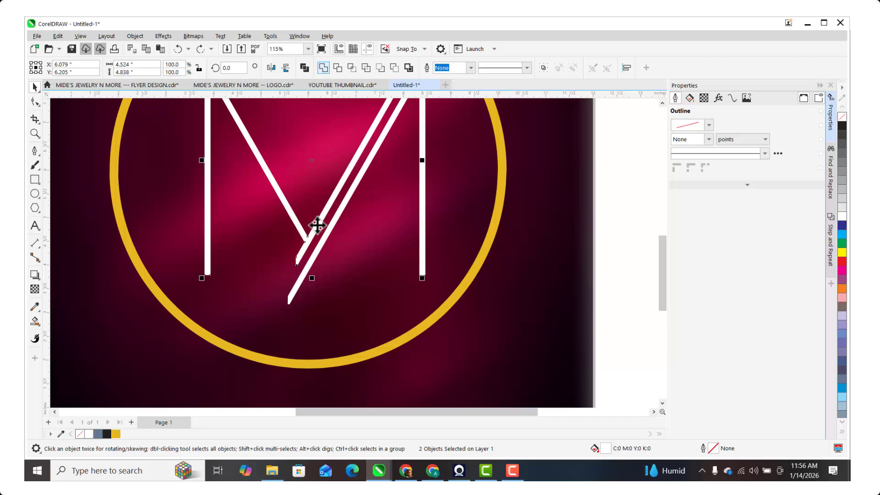
scroll(317, 225, down, 1)
drag(317, 225, 387, 226)
key(ctrl+z)
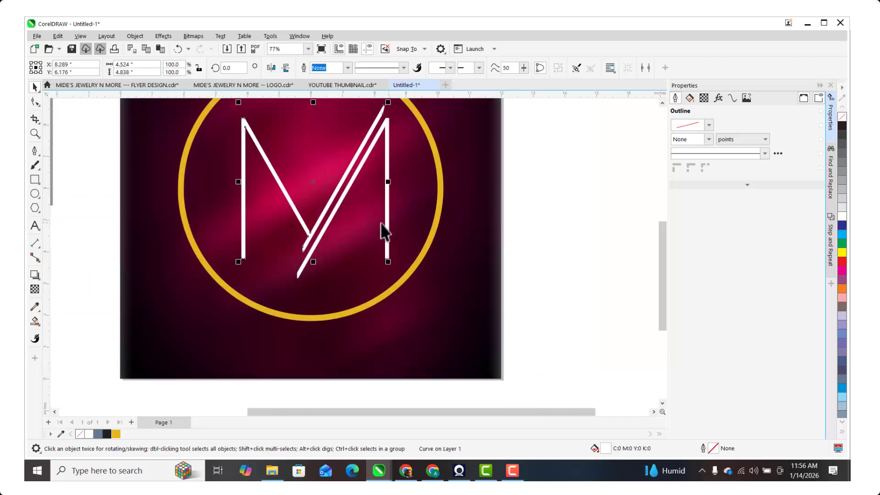
scroll(387, 229, down, 1)
key(Escape)
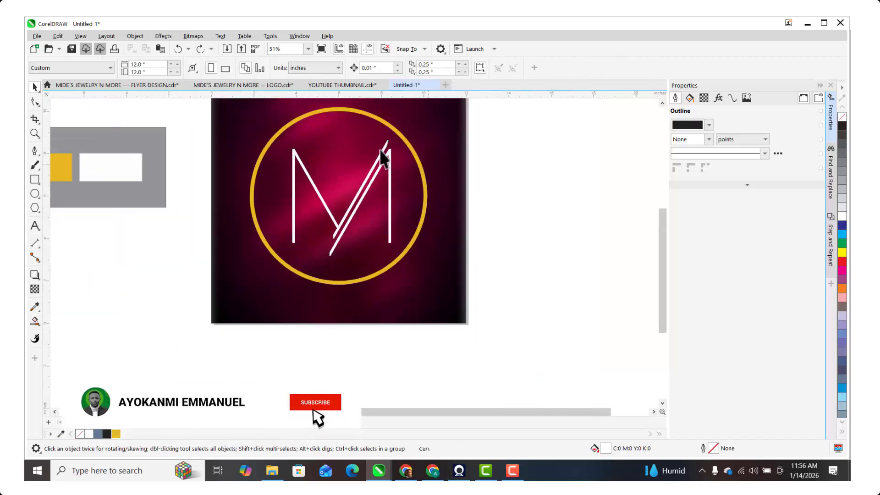
Step: Fill the welded left part of the M with the ring's gold, C10 M27 Y100 K0, and deselect it
scroll(384, 158, up, 1)
click(385, 153)
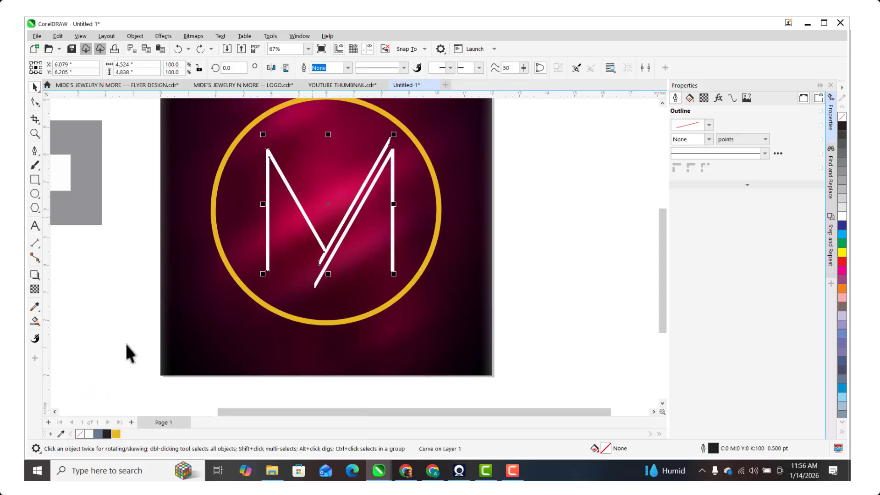
click(116, 434)
scroll(312, 250, down, 1)
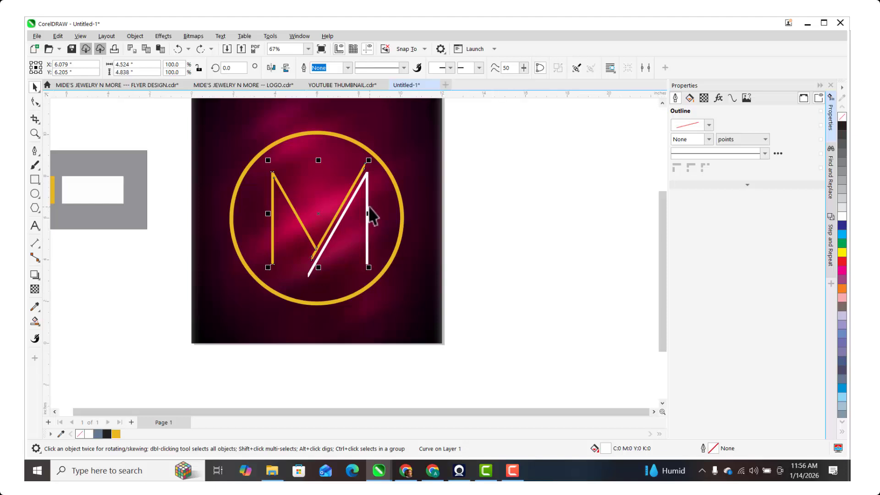
scroll(295, 206, down, 2)
key(Escape)
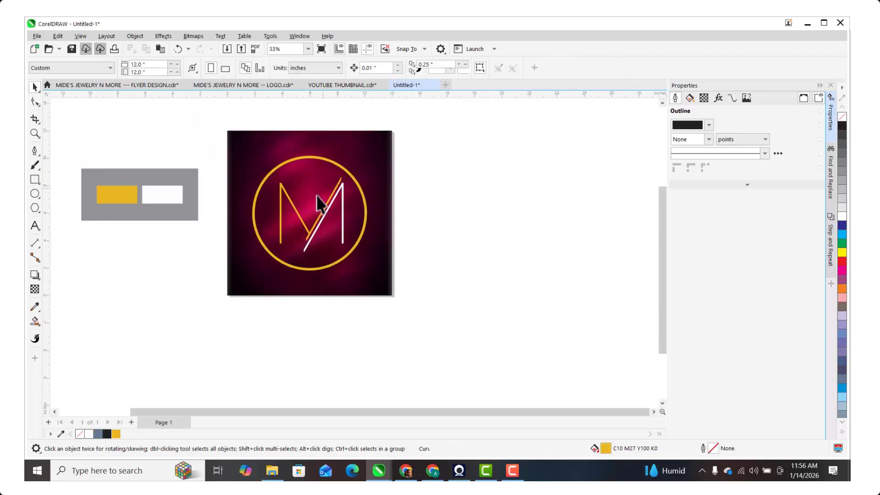
scroll(363, 202, up, 1)
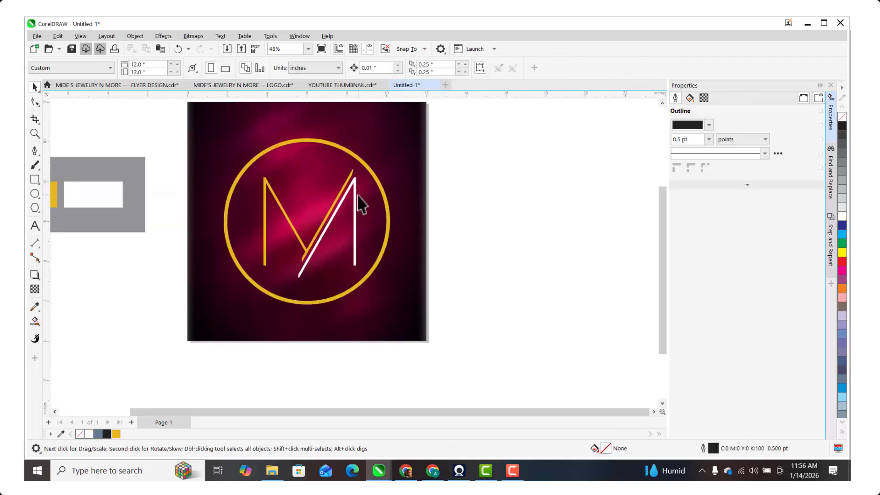
Step: Draw a straight slanted line across the whole ring with the Pen tool, about 4.8 in wide and 9.86 in high
click(321, 140)
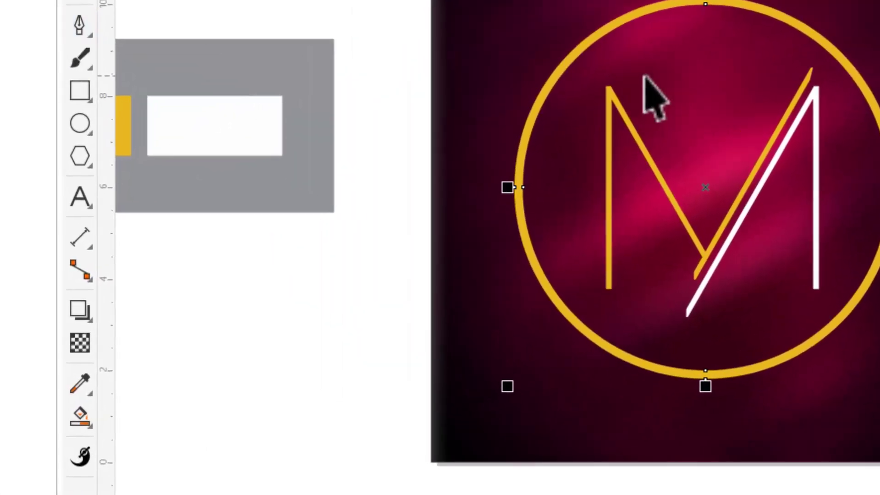
click(78, 28)
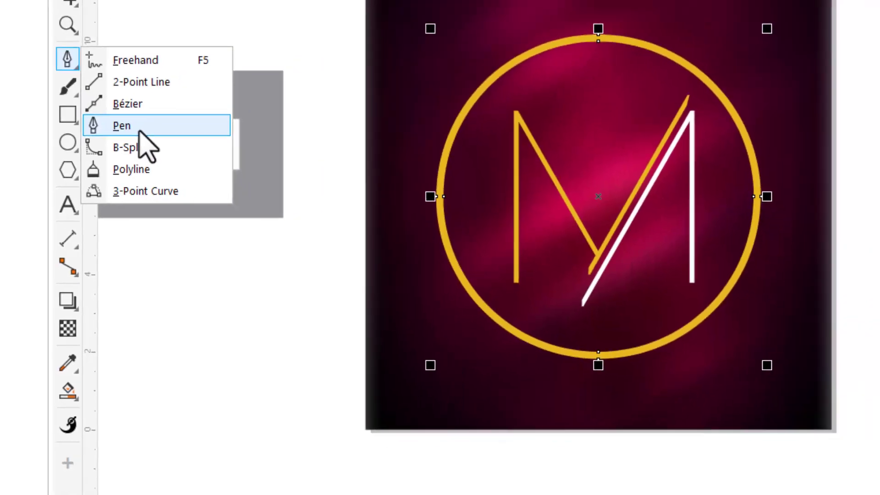
click(156, 109)
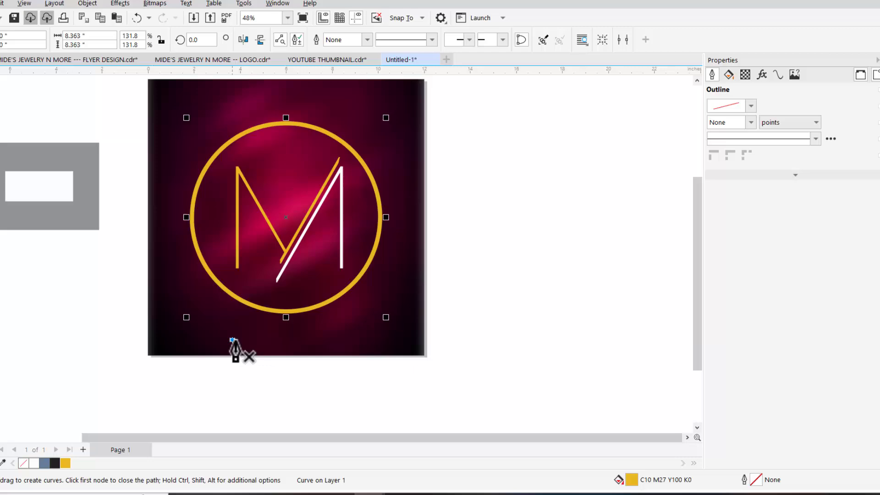
click(261, 327)
double_click(336, 116)
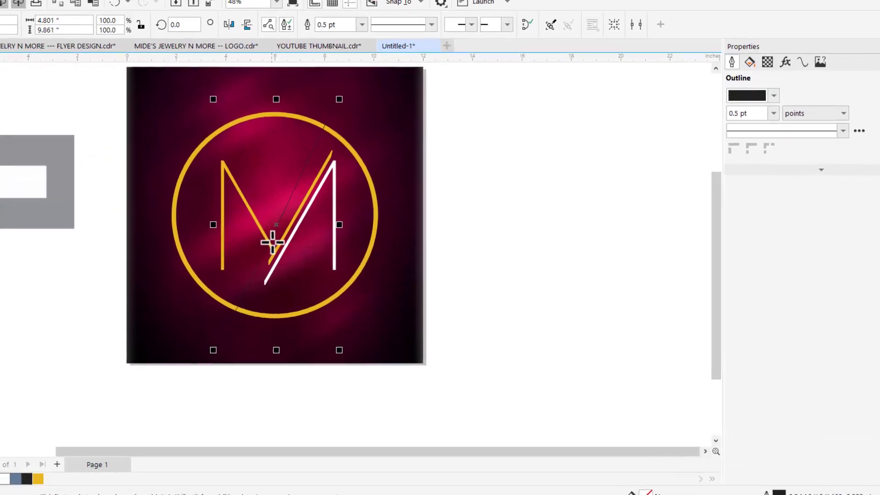
Step: Create a separate blue-grey arc from the ring part left of the slanted line with Smart Fill, and delete the line
scroll(342, 135, up, 1)
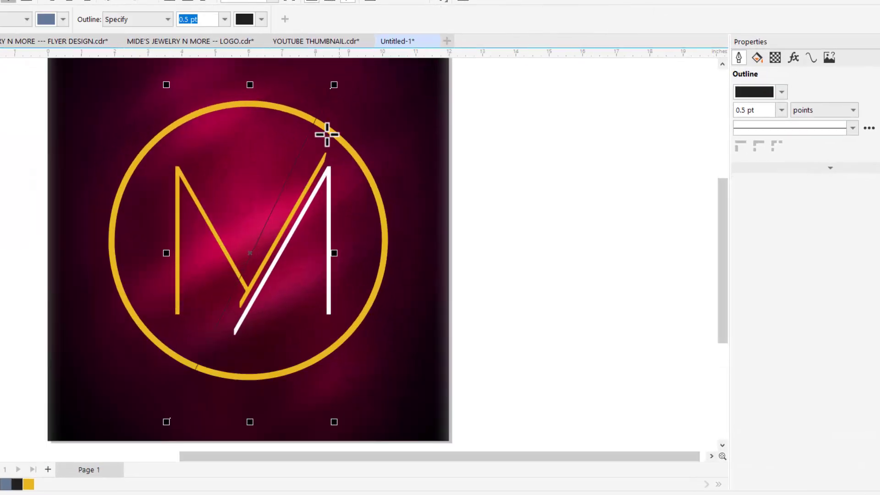
click(304, 115)
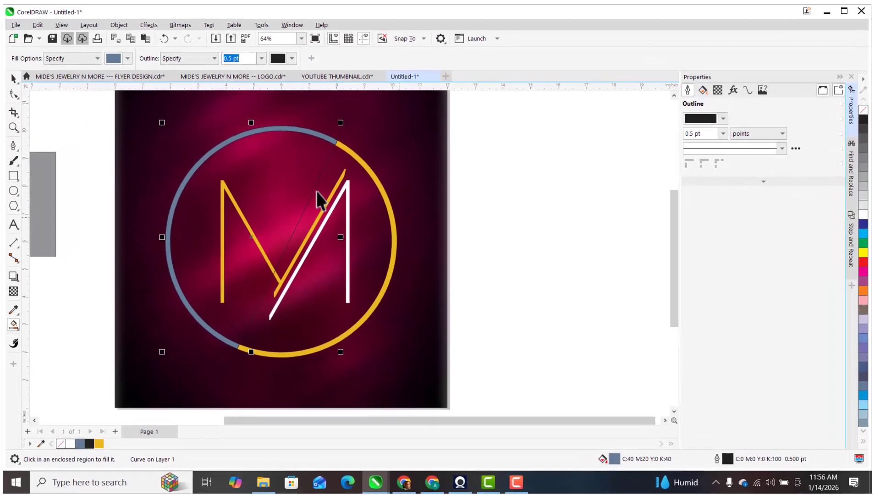
key(space)
click(312, 186)
click(312, 193)
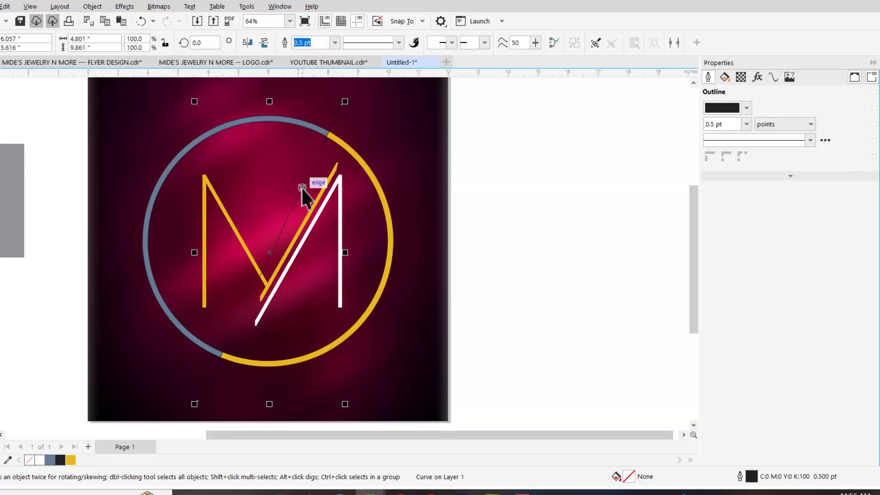
Step: Remove the outline of the blue-grey arc and trim the gold ring with the arc
click(320, 131)
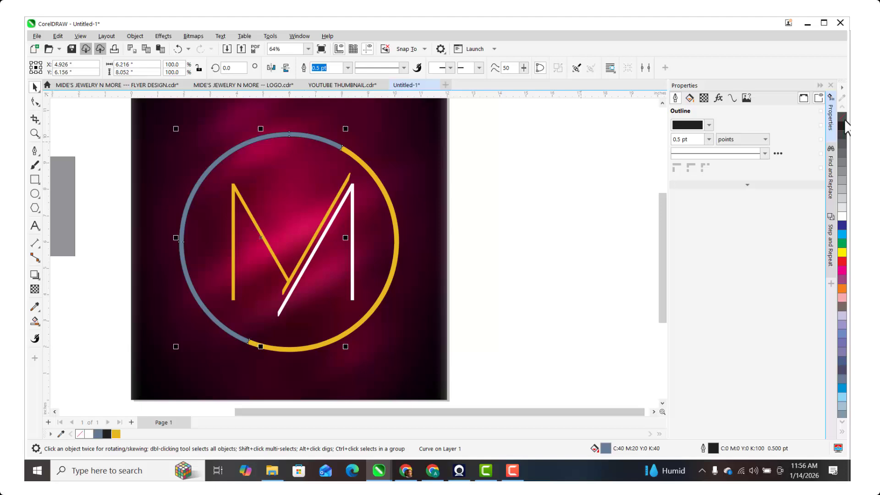
right_click(843, 118)
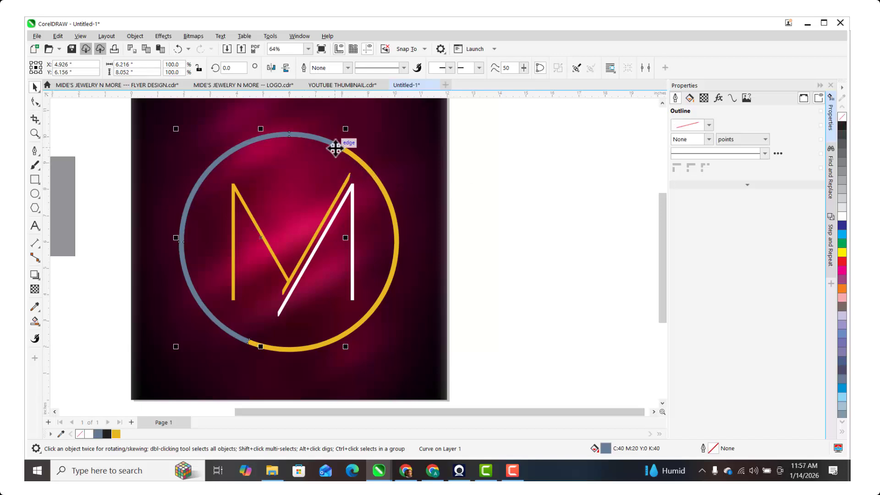
shift+click(360, 166)
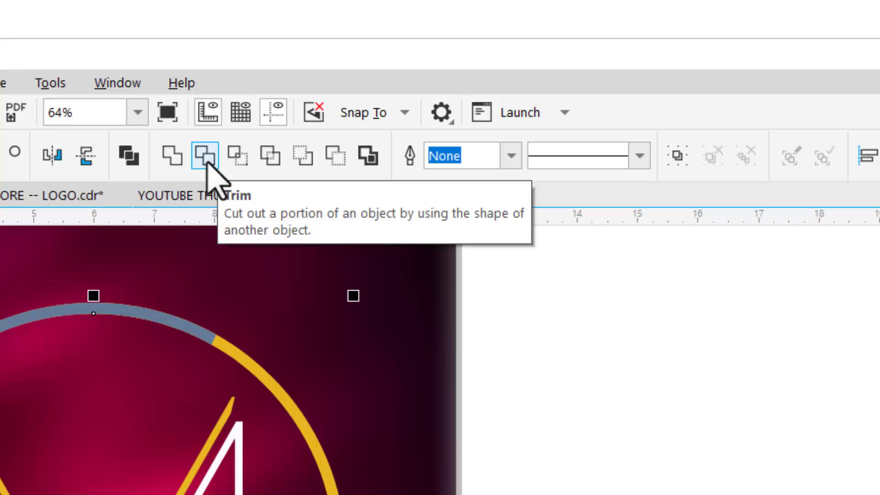
click(206, 158)
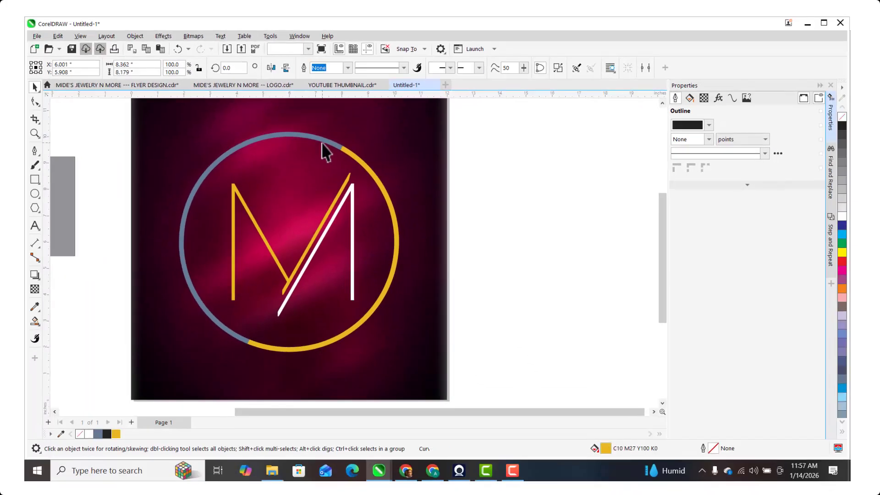
Step: Fill the blue-grey arc on the left side of the ring with white, keeping it in place
click(326, 142)
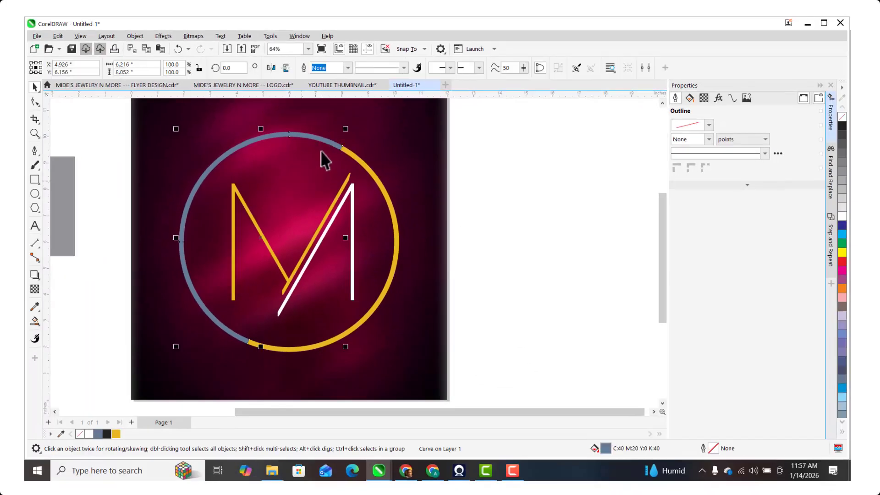
drag(326, 140, 315, 174)
key(ctrl+z)
click(89, 434)
Step: Scale the ring and M together down to about 5.7 in and place them centred in the background's upper half
scroll(304, 264, down, 3)
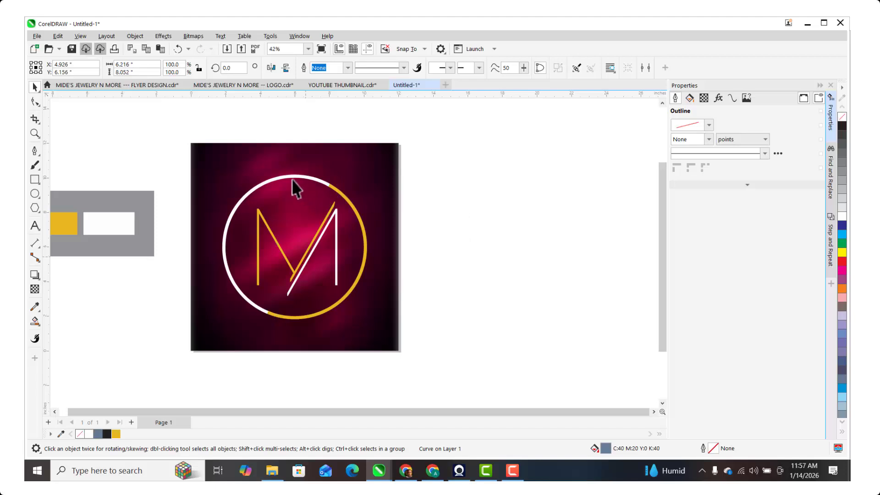
drag(183, 151, 394, 325)
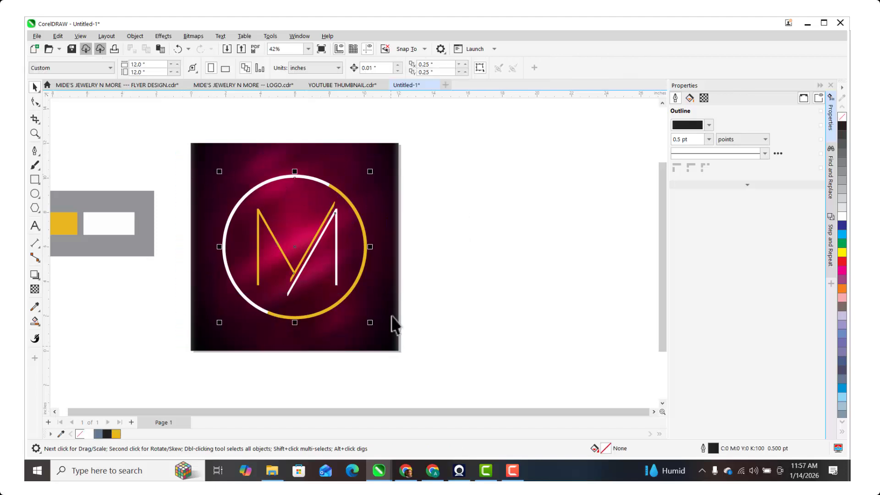
drag(369, 173, 353, 161)
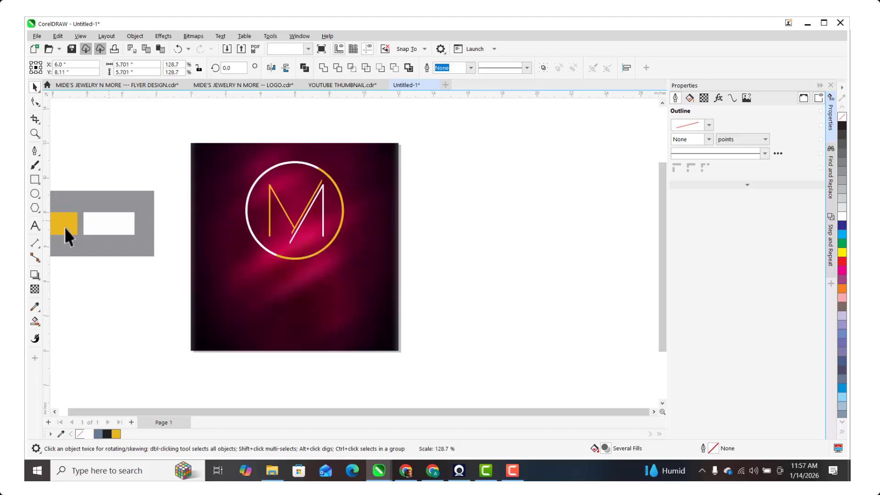
Step: Add the text MIDE'S JEWELRY below the ring, enlarge it to about 72 pt and colour it white
click(34, 226)
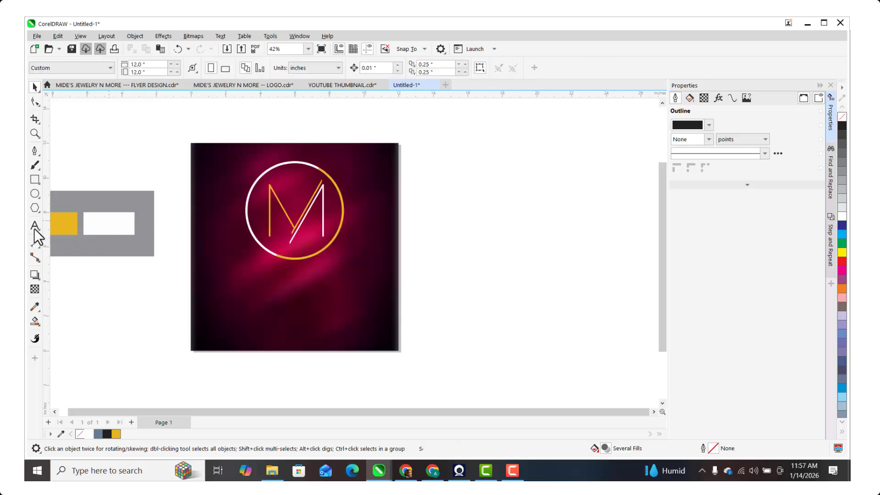
click(226, 293)
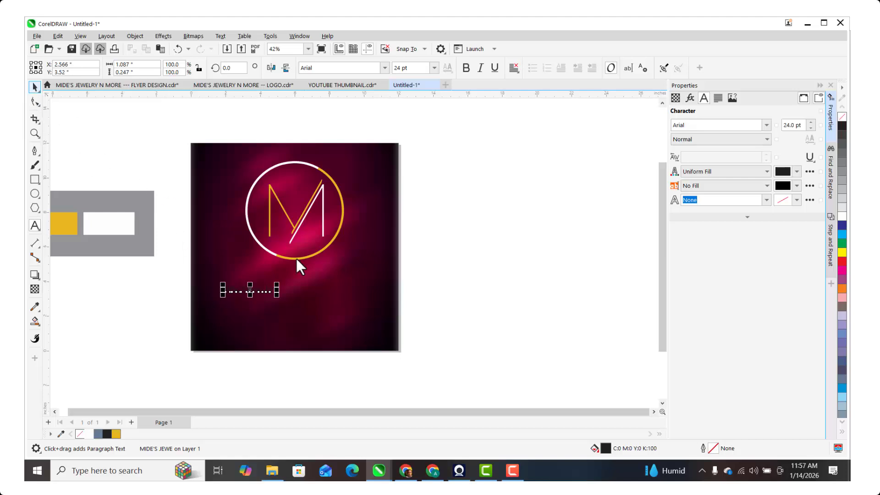
drag(276, 294, 373, 343)
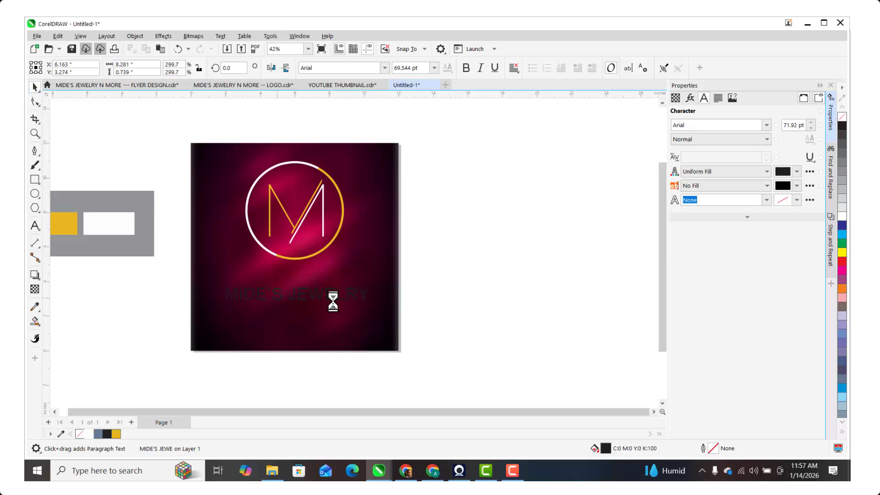
scroll(334, 302, up, 3)
drag(325, 292, 326, 275)
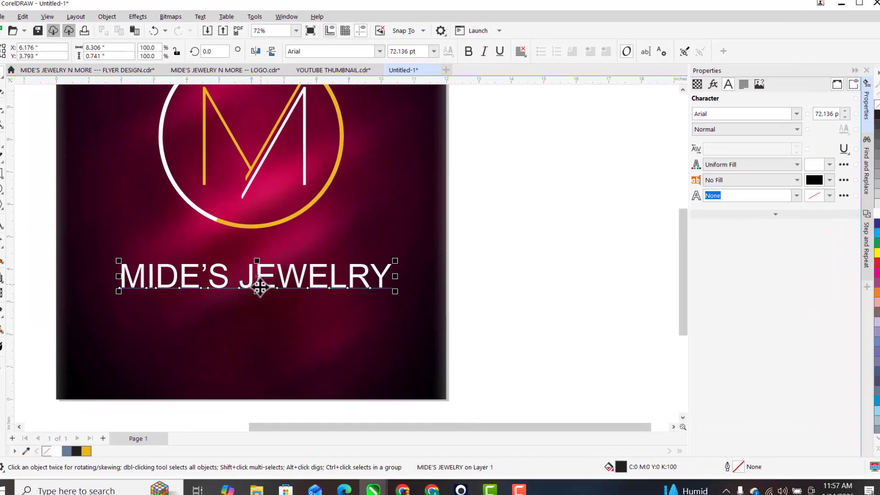
Step: Duplicate the MIDE'S JEWELRY text directly below and change the copy to N MORE
drag(273, 285, 257, 320)
triple_click(257, 321)
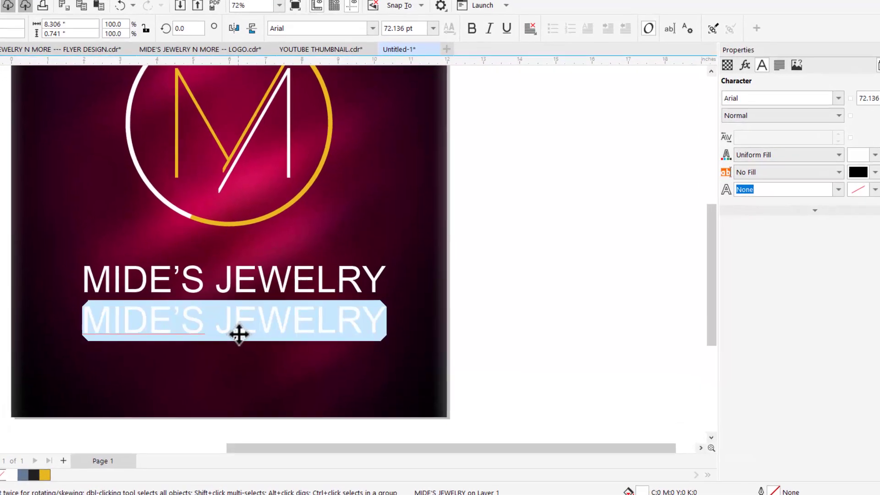
text(N MORE)
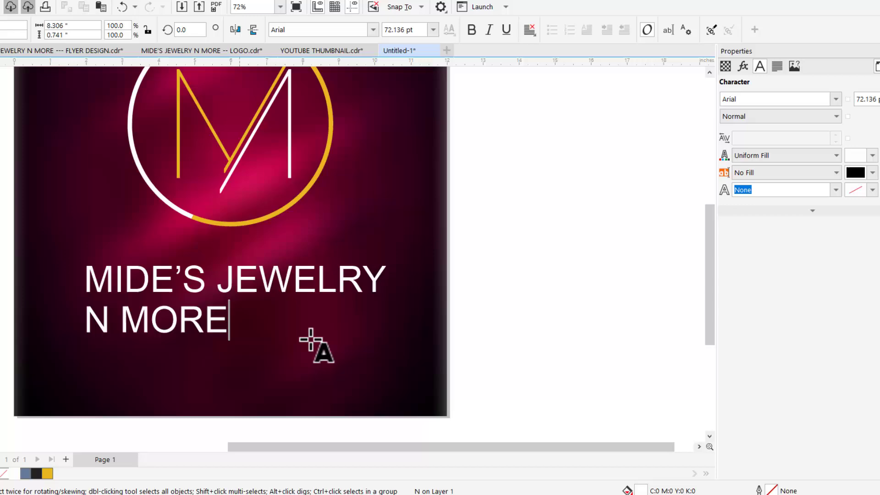
Step: Centre the N MORE text horizontally beneath MIDE'S JEWELRY
click(13, 94)
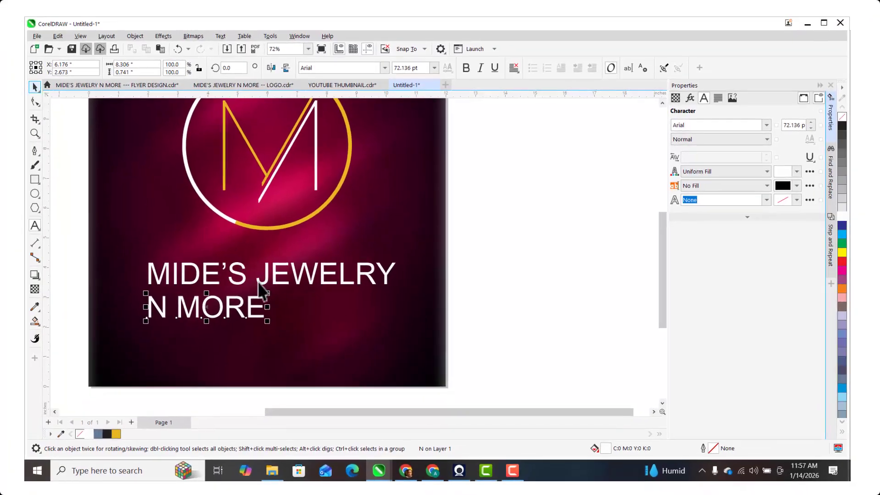
shift+click(258, 287)
key(c)
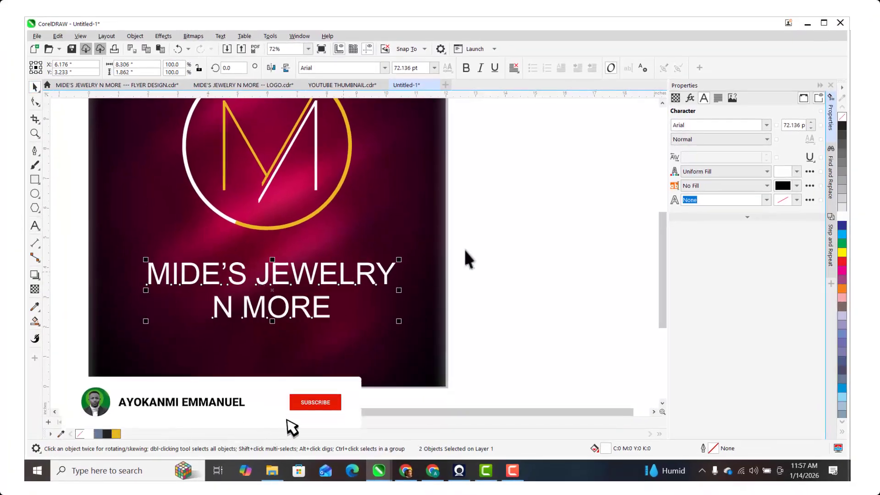
Step: Set the font of both the MIDE'S JEWELRY and N MORE text lines to Trajan
drag(489, 241, 96, 363)
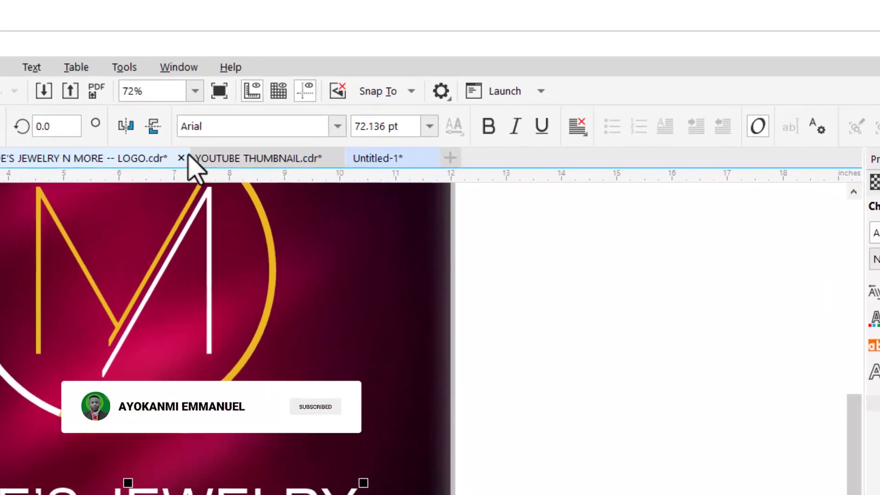
click(223, 129)
text(Tahoma)
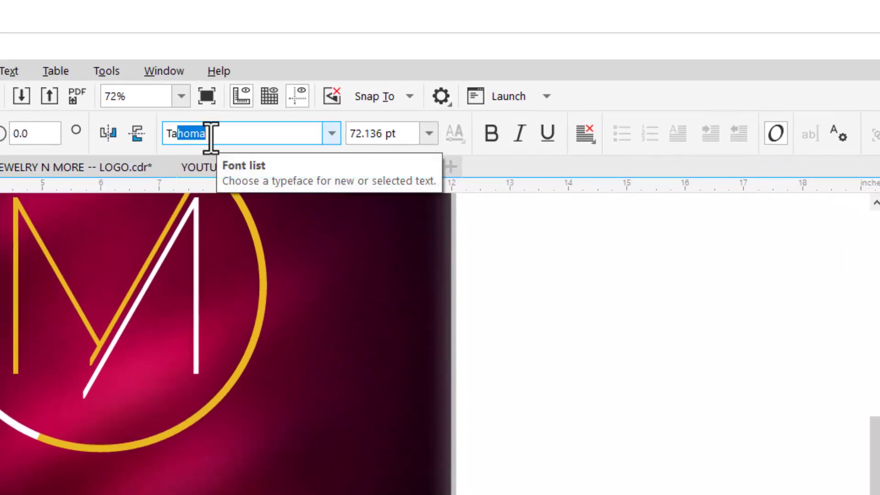
text(J)
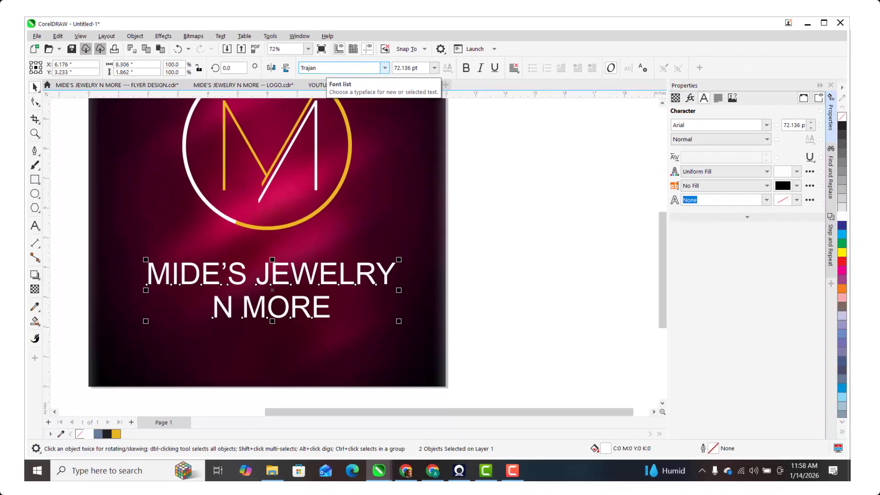
key(Return)
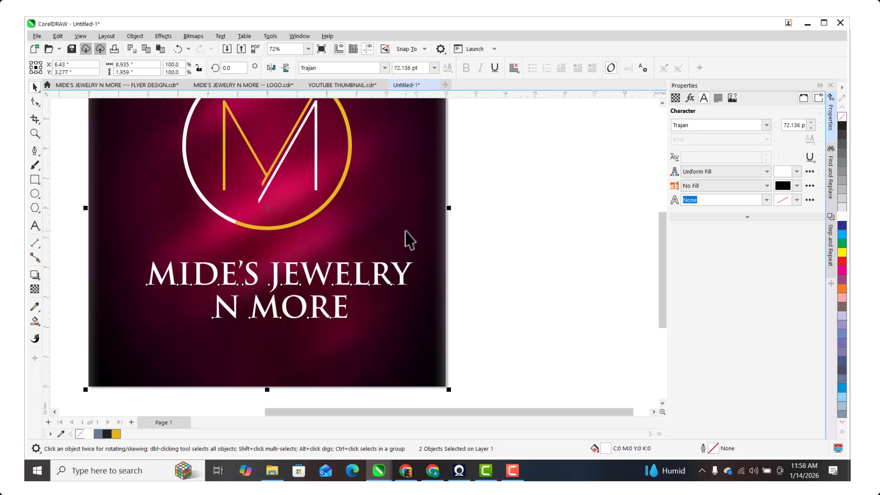
Step: Centre the two text lines horizontally on the background and move them slightly up toward the ring
drag(491, 227, 197, 321)
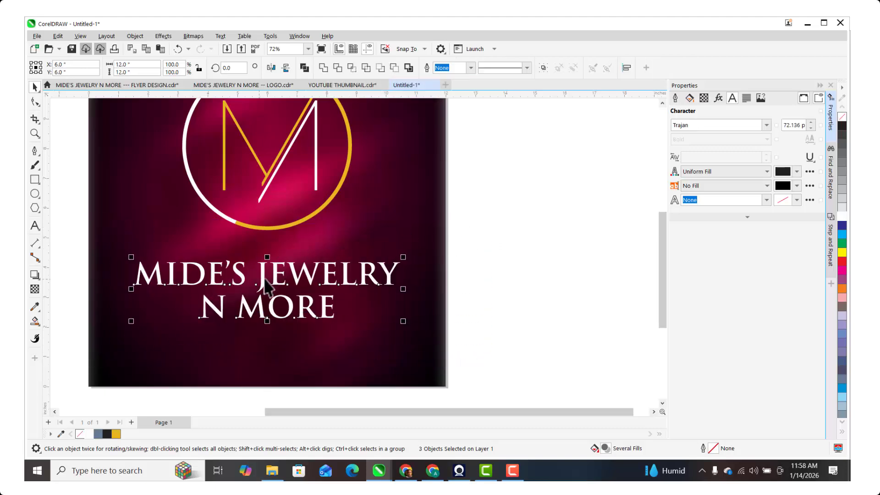
drag(276, 273, 284, 265)
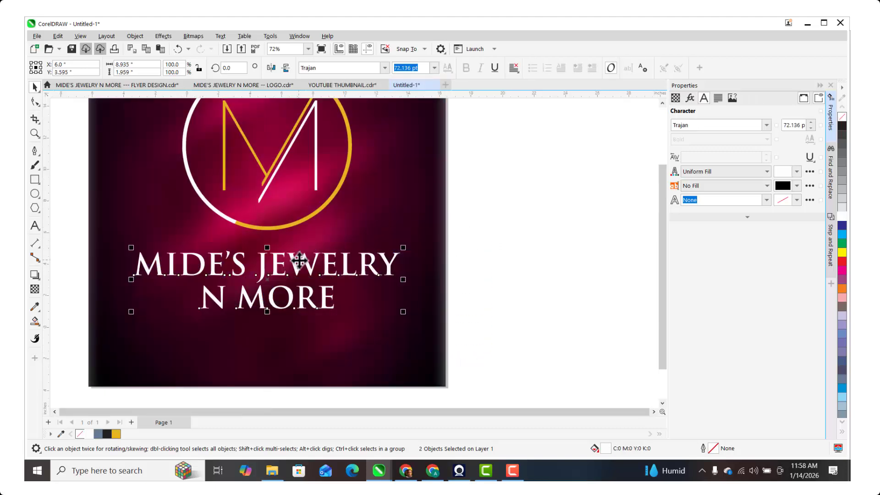
scroll(299, 261, down, 2)
scroll(282, 234, up, 1)
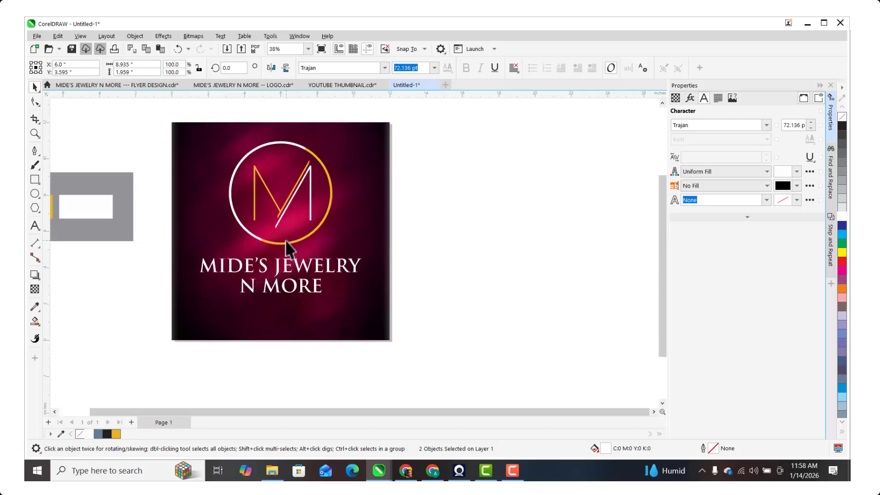
key(Escape)
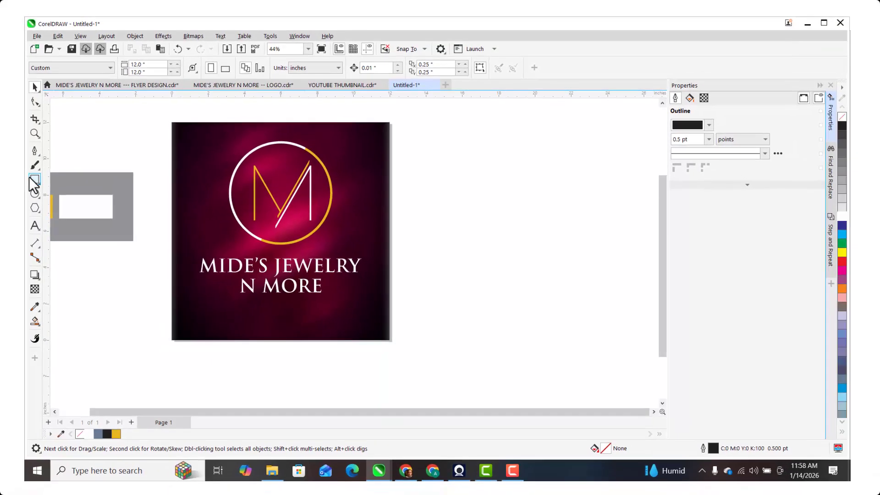
Step: Draw a thin rectangle about 9.1 in wide and 0.09 in high below N MORE, filled gold without an outline
click(35, 179)
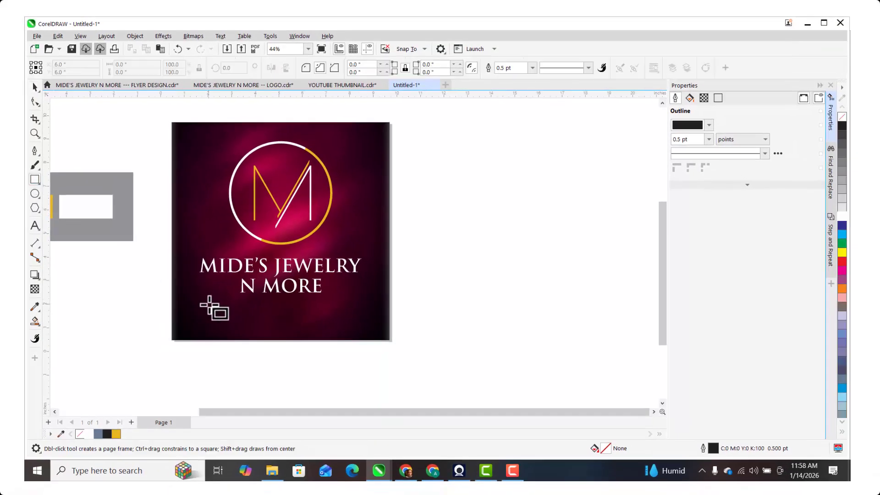
scroll(208, 305, up, 2)
drag(161, 317, 412, 325)
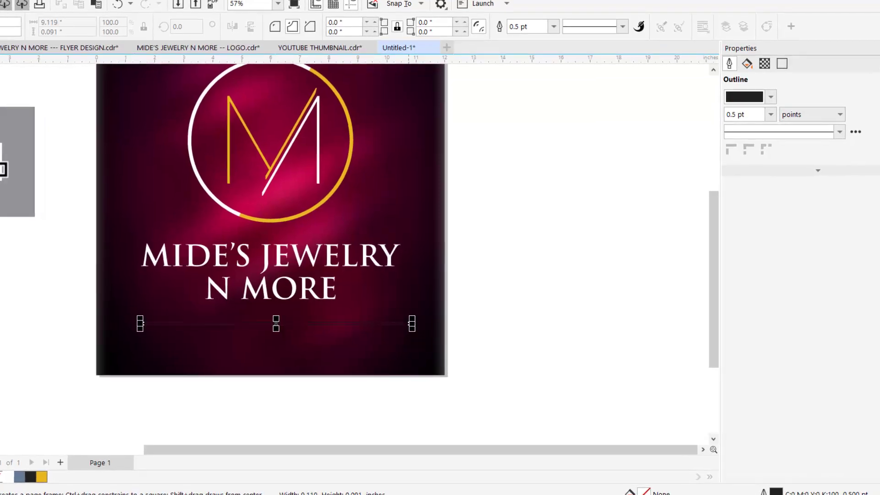
click(42, 477)
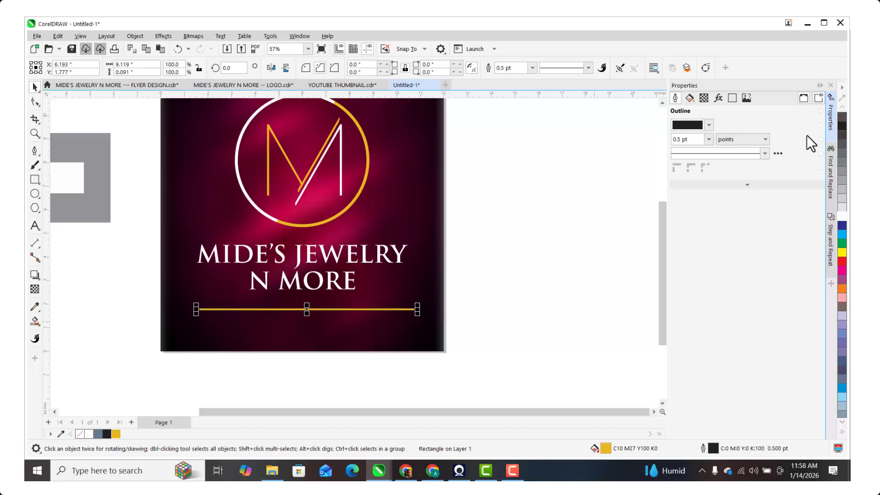
right_click(842, 117)
Step: Move the gold bar up closer to N MORE and thin it to about 0.04 in high
scroll(311, 303, up, 4)
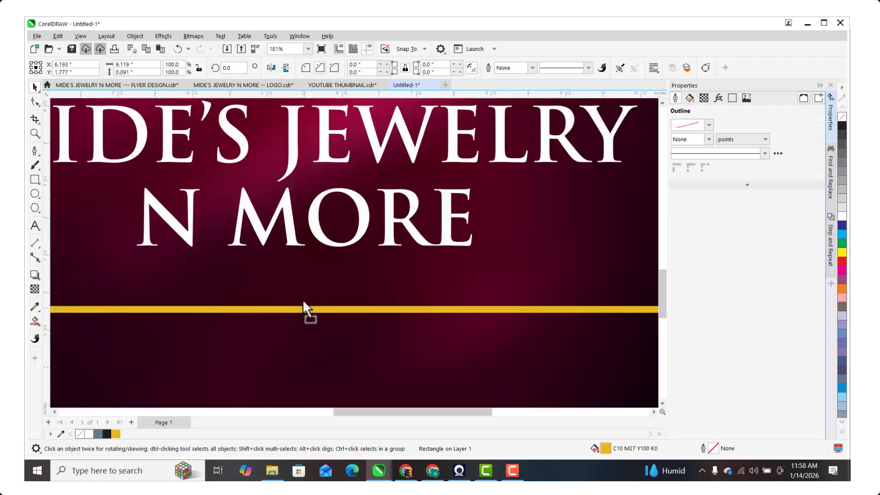
drag(305, 308, 312, 293)
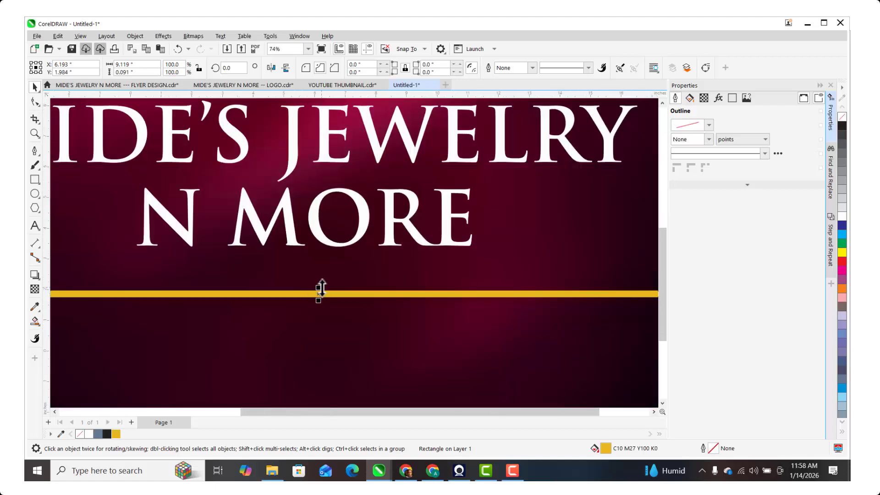
scroll(321, 291, down, 4)
scroll(323, 301, up, 7)
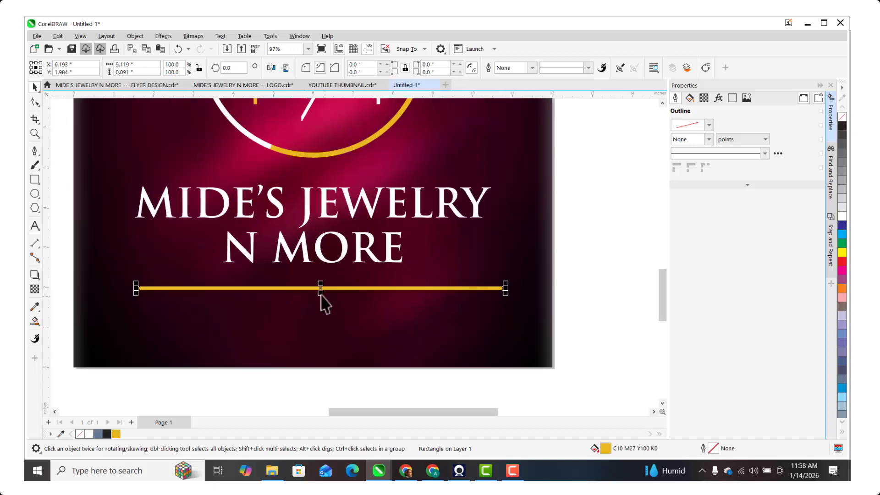
drag(316, 280, 328, 269)
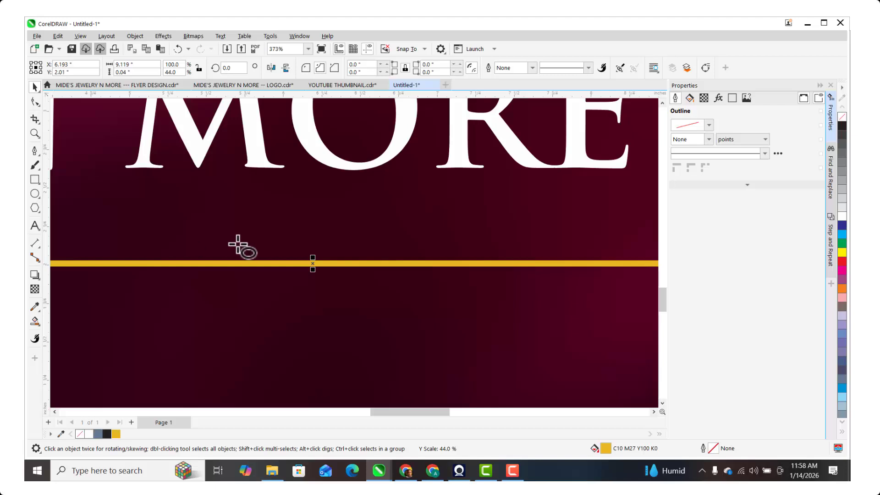
Step: Cut a gap in the middle of the gold line using a centred circle about 0.34 in across, and delete the circle
drag(238, 244, 259, 297)
click(35, 87)
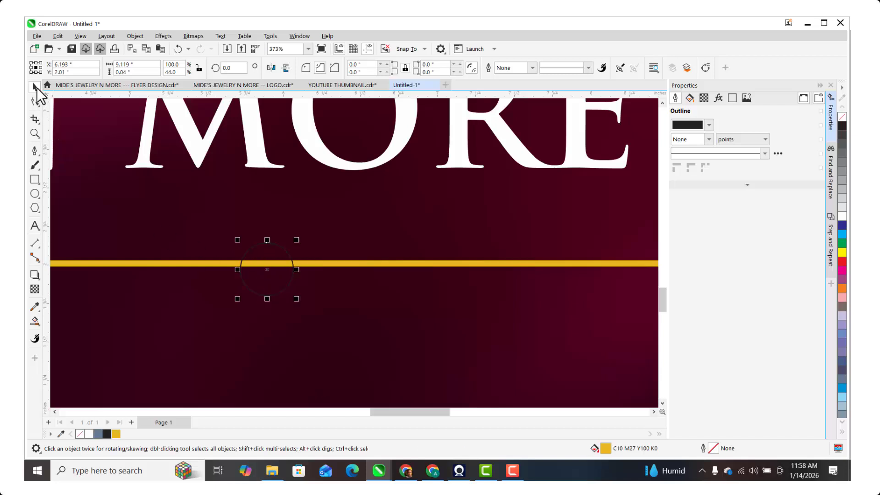
shift+click(329, 265)
key(c)
key(e)
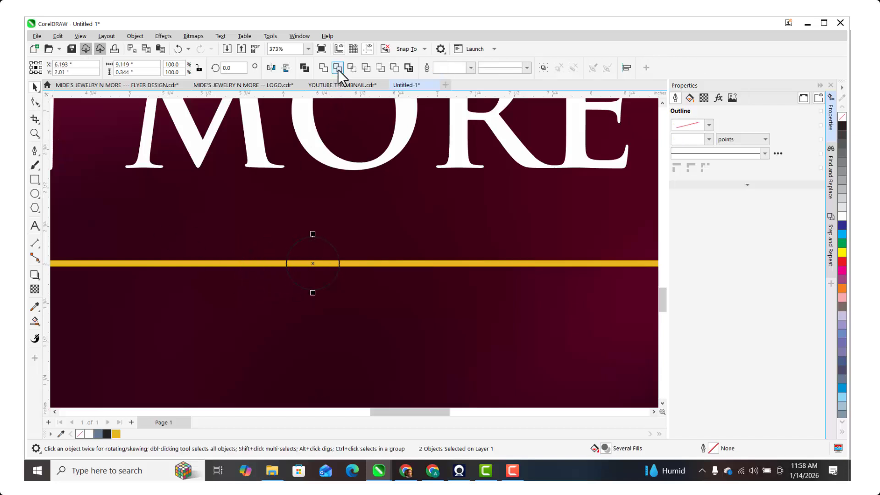
click(337, 68)
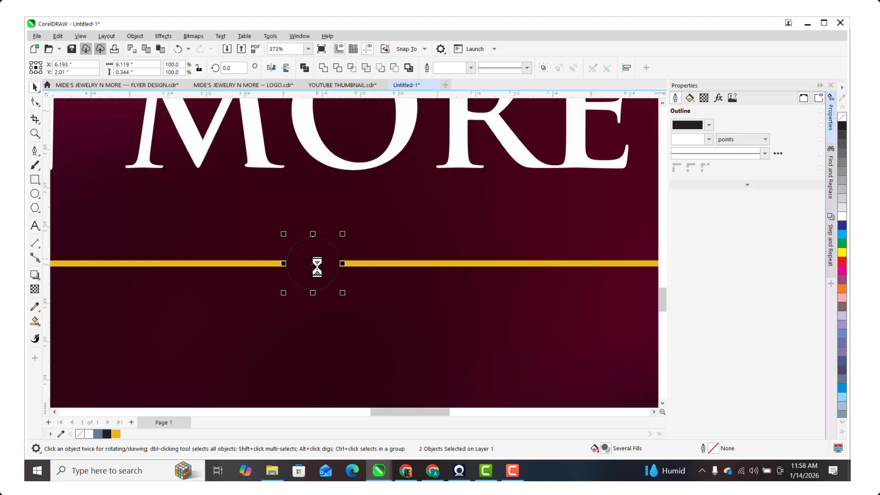
key(Delete)
Step: Move the split gold line up just beneath N MORE and shorten it evenly to about 7.9 in wide
scroll(297, 264, down, 5)
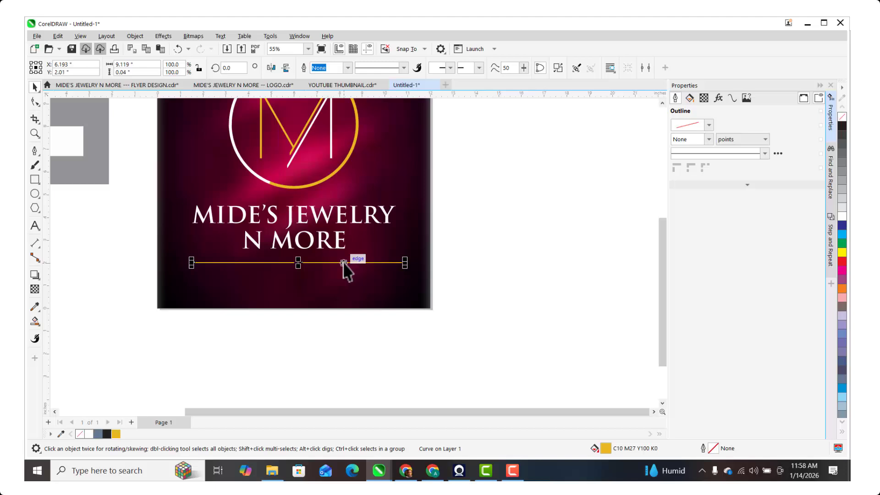
drag(344, 262, 344, 254)
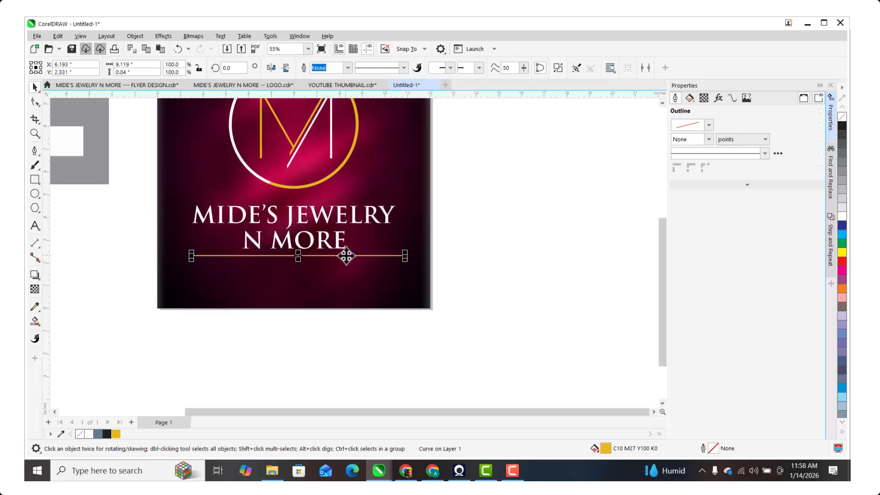
scroll(379, 282, down, 1)
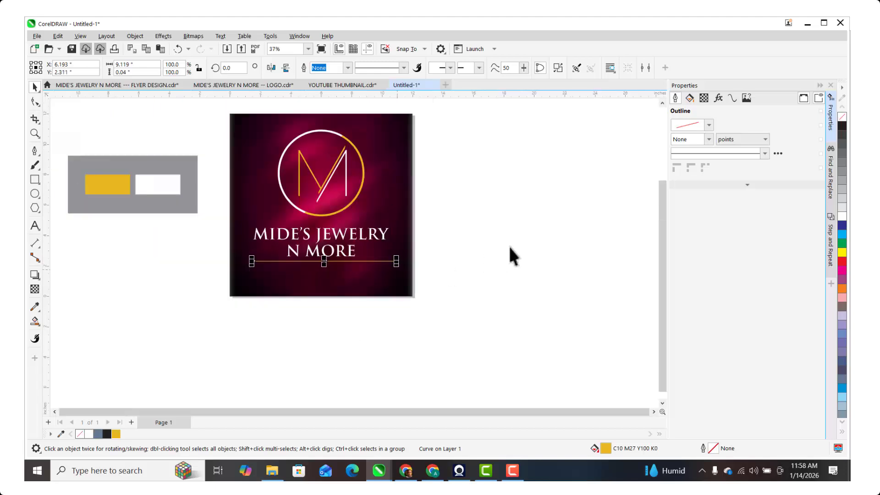
click(527, 247)
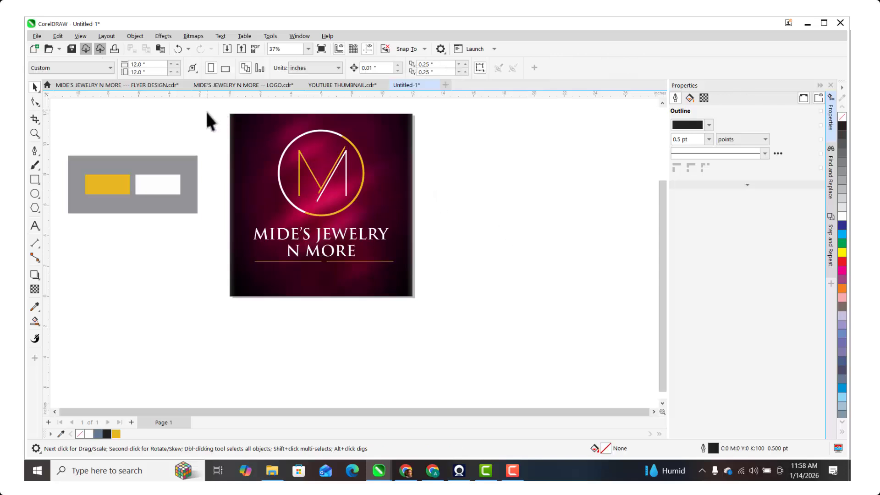
click(277, 261)
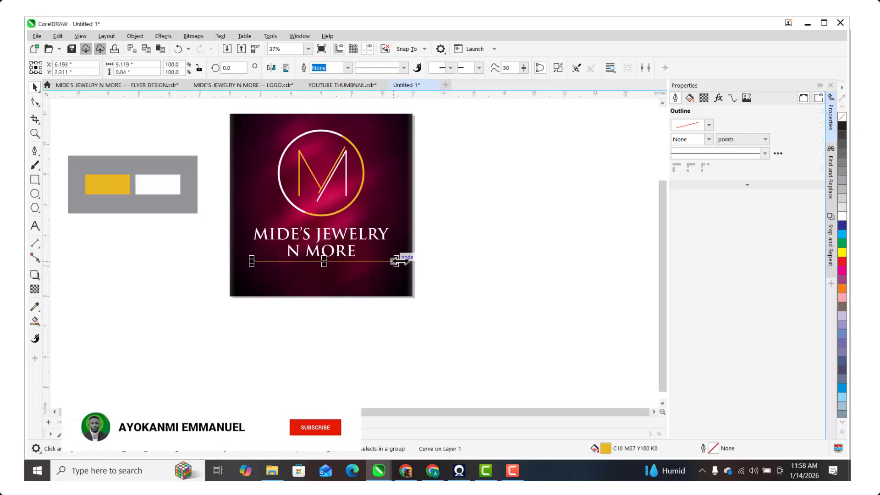
drag(397, 261, 387, 261)
click(442, 215)
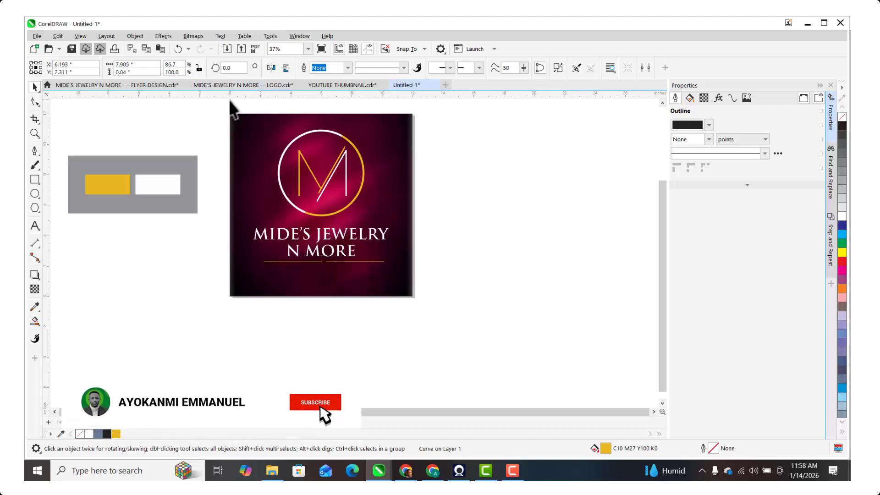
Step: Centre the ring, M, text and gold line together on the wine-coloured background
drag(212, 102, 418, 275)
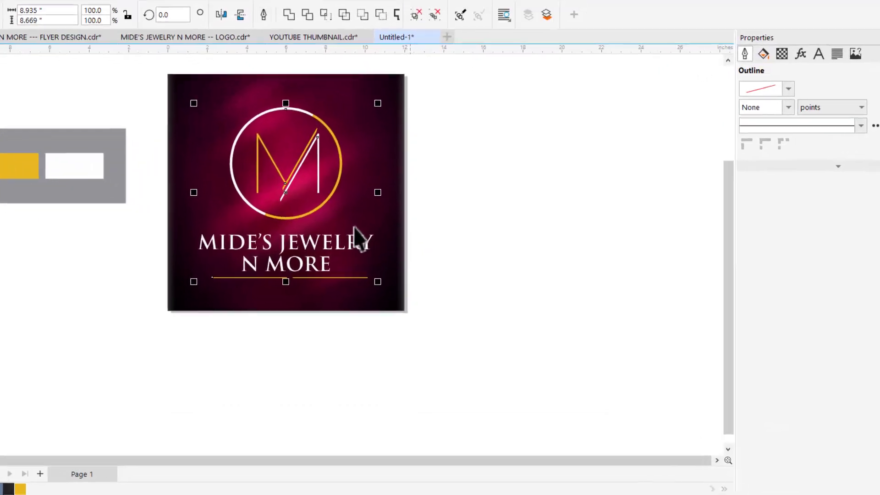
click(461, 212)
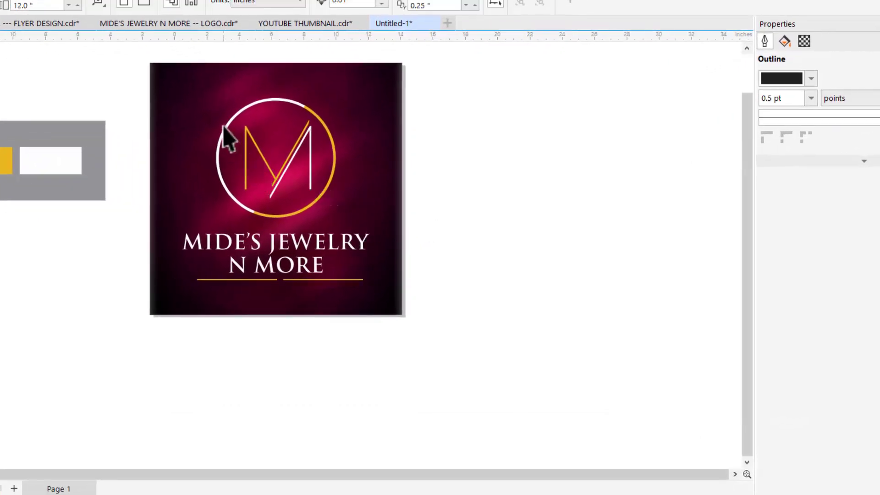
scroll(224, 127, down, 1)
Step: Save the drawing as M LOGO DESIGN in the MIDE LOGO DESIGN folder
key(ctrl+s)
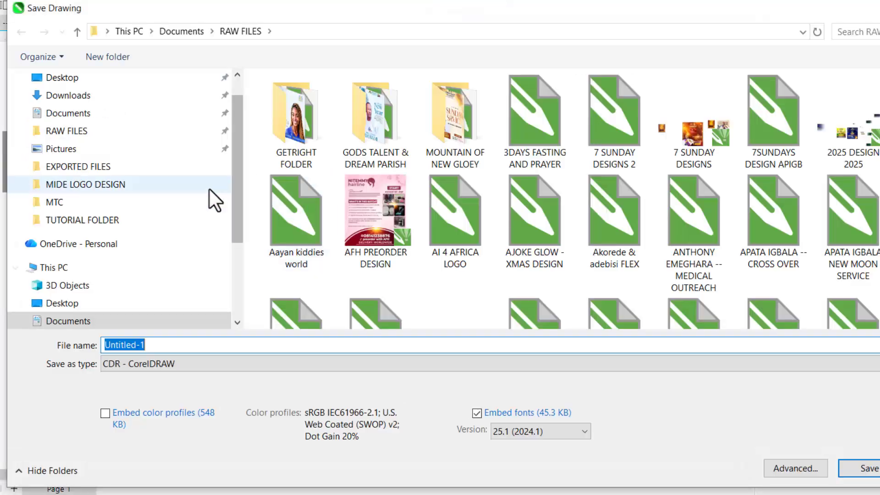
click(112, 188)
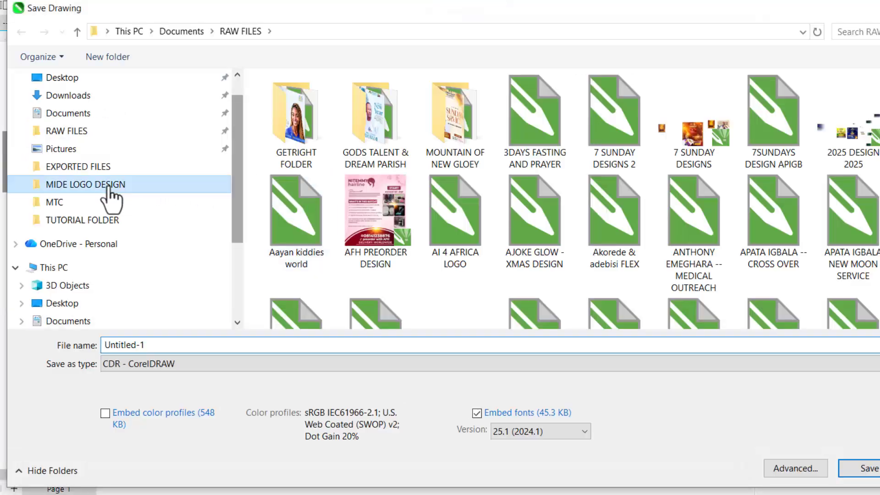
double_click(226, 352)
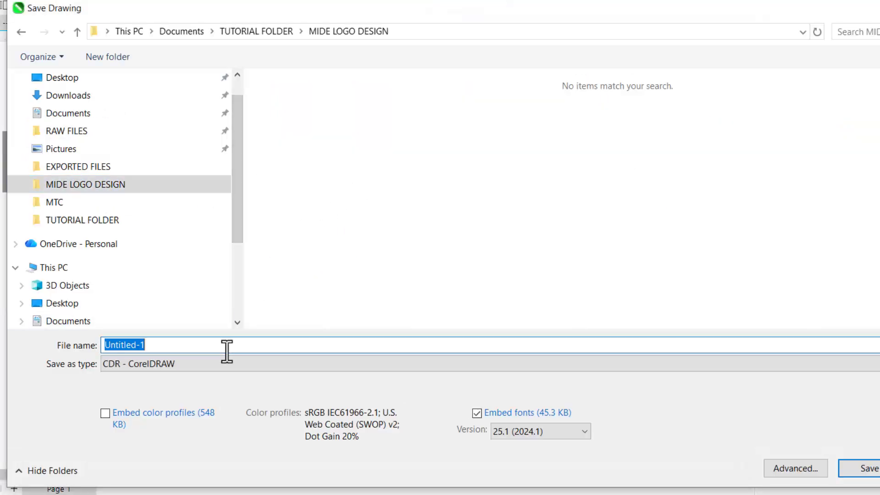
text(M LOGO DESIGN)
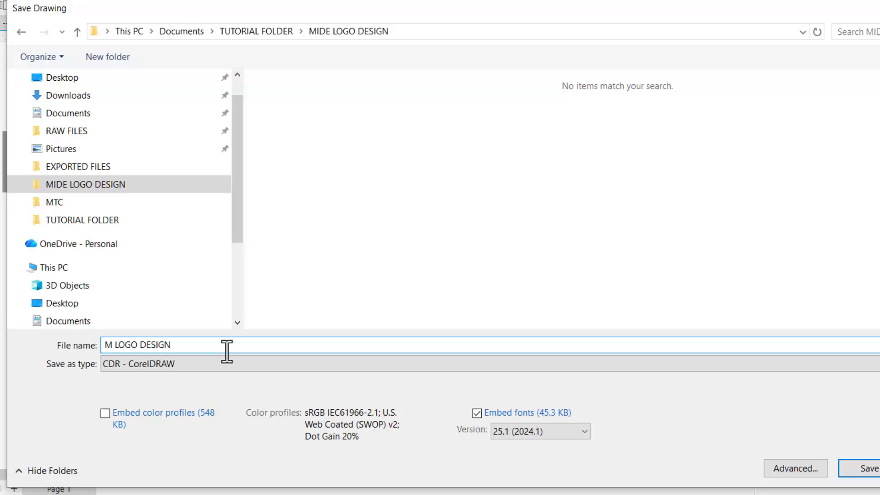
key(Return)
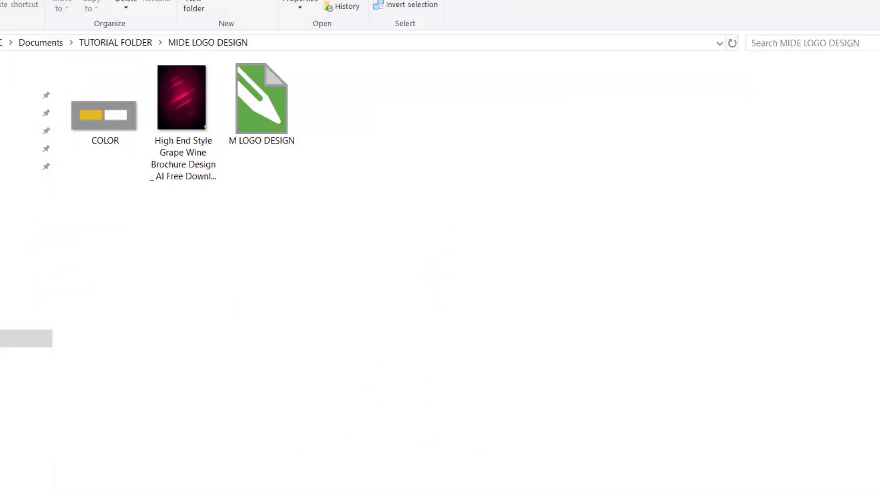
Step: In CorelDRAW, group the logo with its background and export it for web as PNG, named M LOGO DESIGN, in the MIDE LOGO DESIGN folder
click(104, 115)
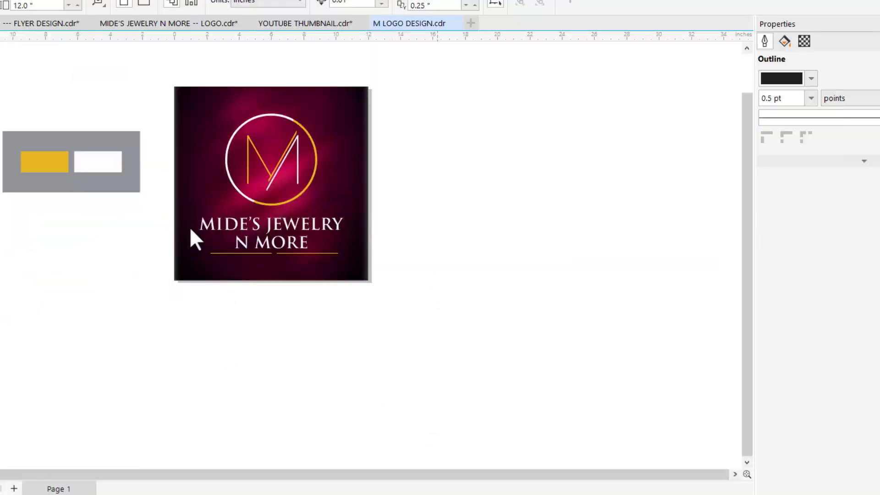
drag(148, 66, 393, 359)
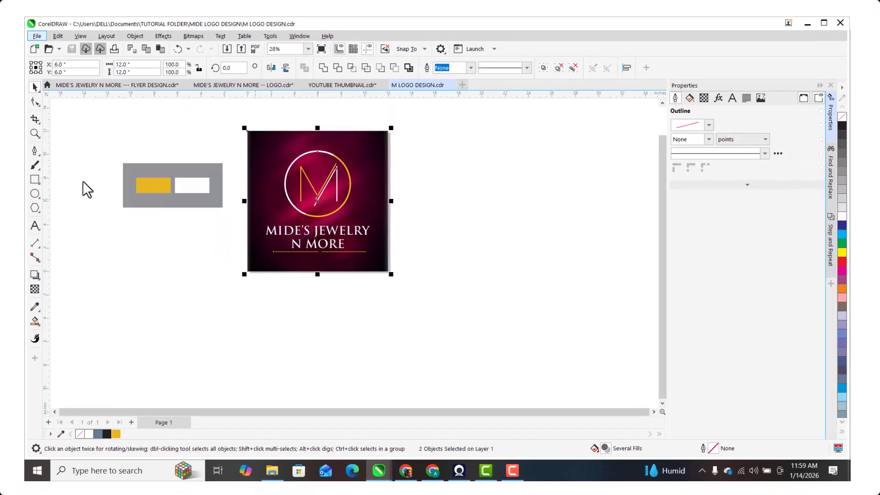
click(0, 10)
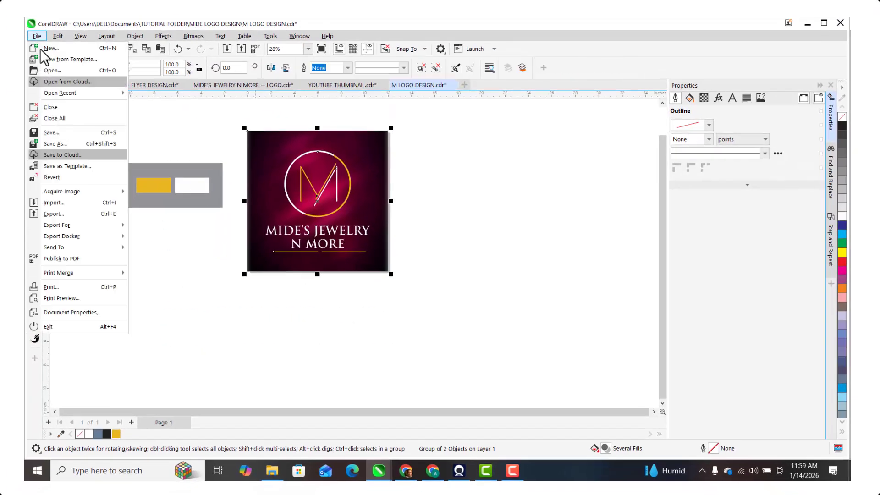
mouse_move(34, 224)
click(166, 222)
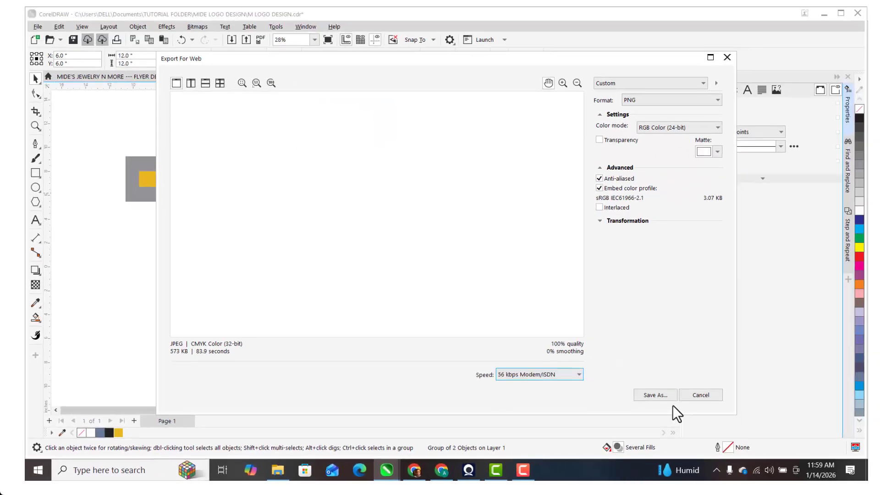
click(651, 397)
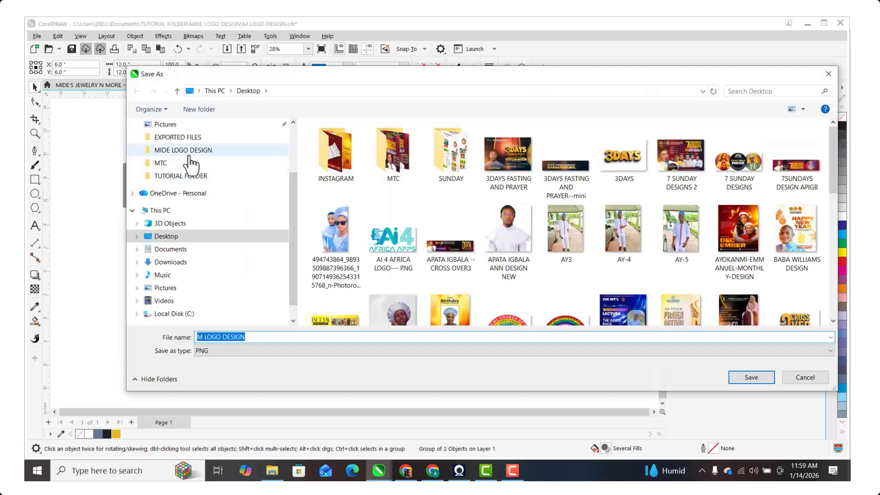
click(214, 150)
click(747, 378)
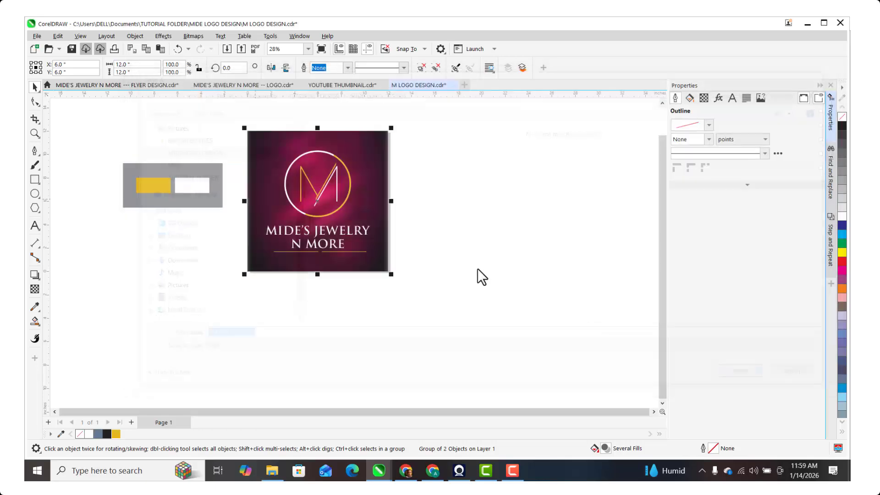
Step: Switch to File Explorer and open the exported M LOGO DESIGN PNG in a maximized image viewer to check it
click(271, 470)
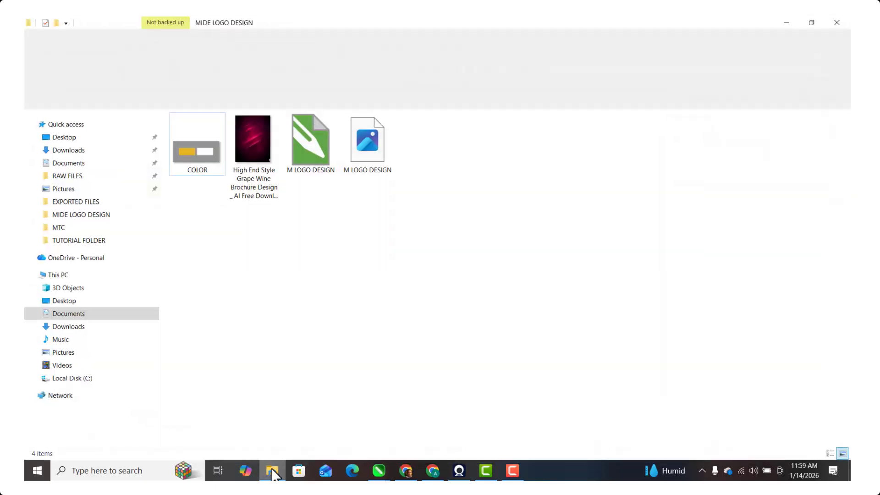
click(375, 155)
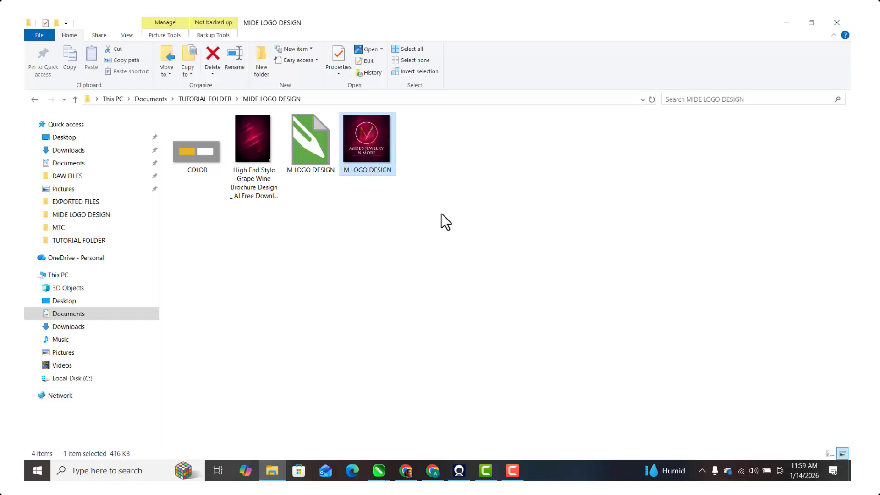
key(Return)
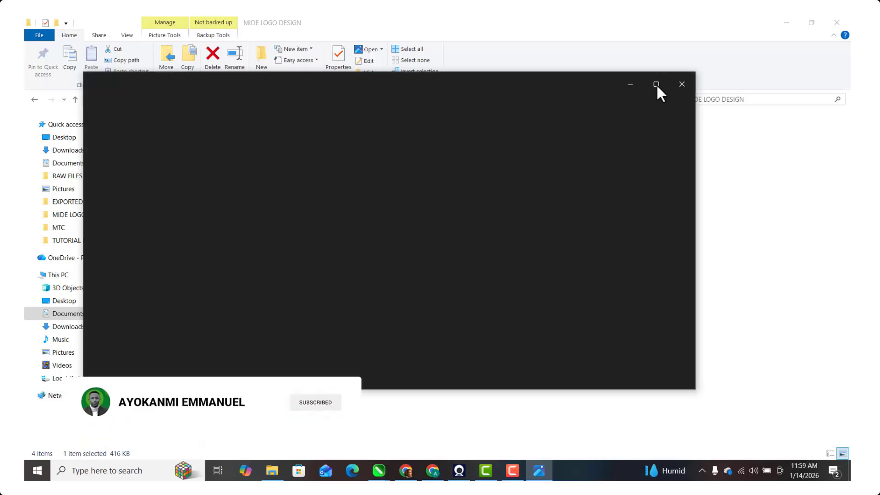
click(656, 83)
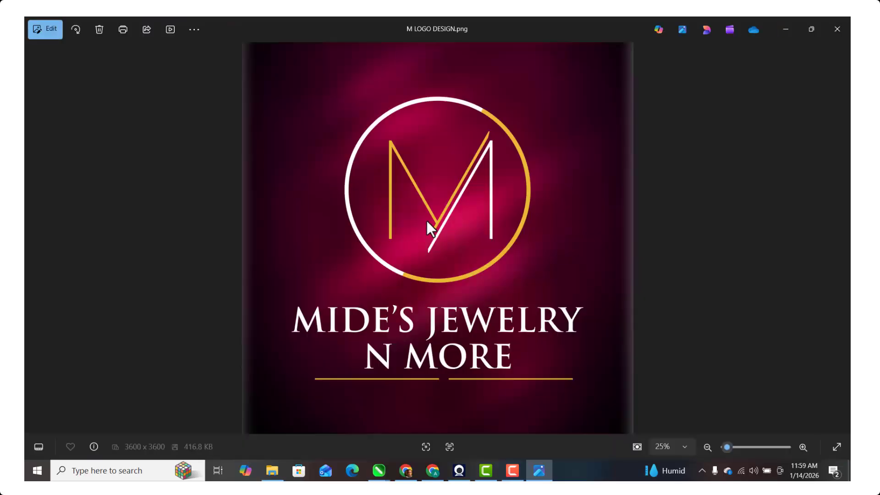